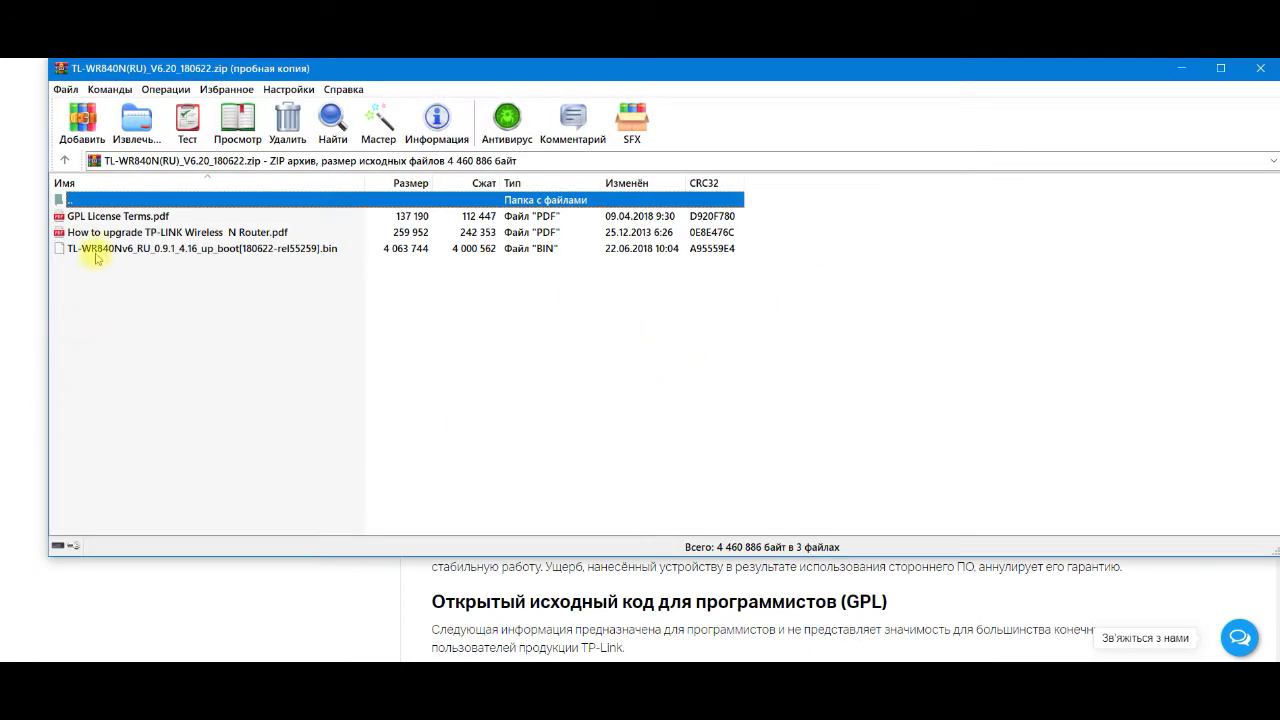
Inspect the PDF documents and the firmware .bin file inside the downloaded TL-WR840N(RU)_V6.20_180622.zip archive and close the archive
click(749, 320)
click(330, 250)
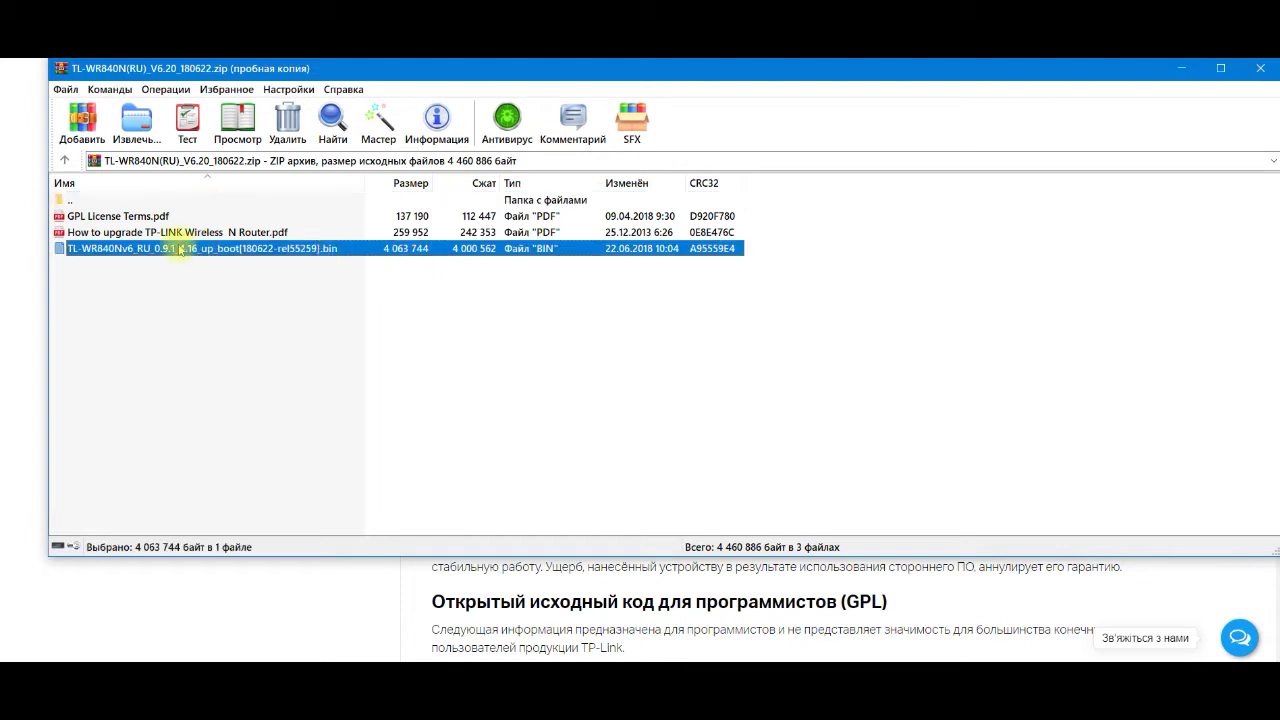
click(90, 217)
click(88, 233)
click(112, 216)
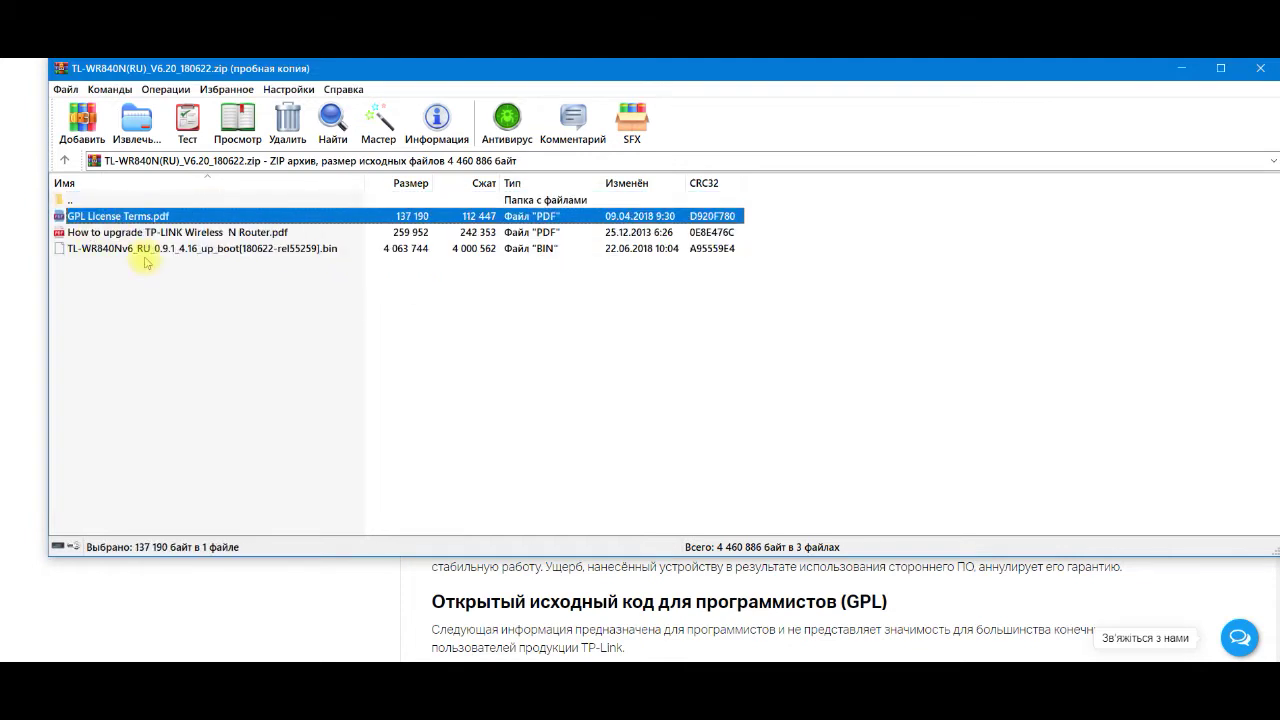
click(145, 252)
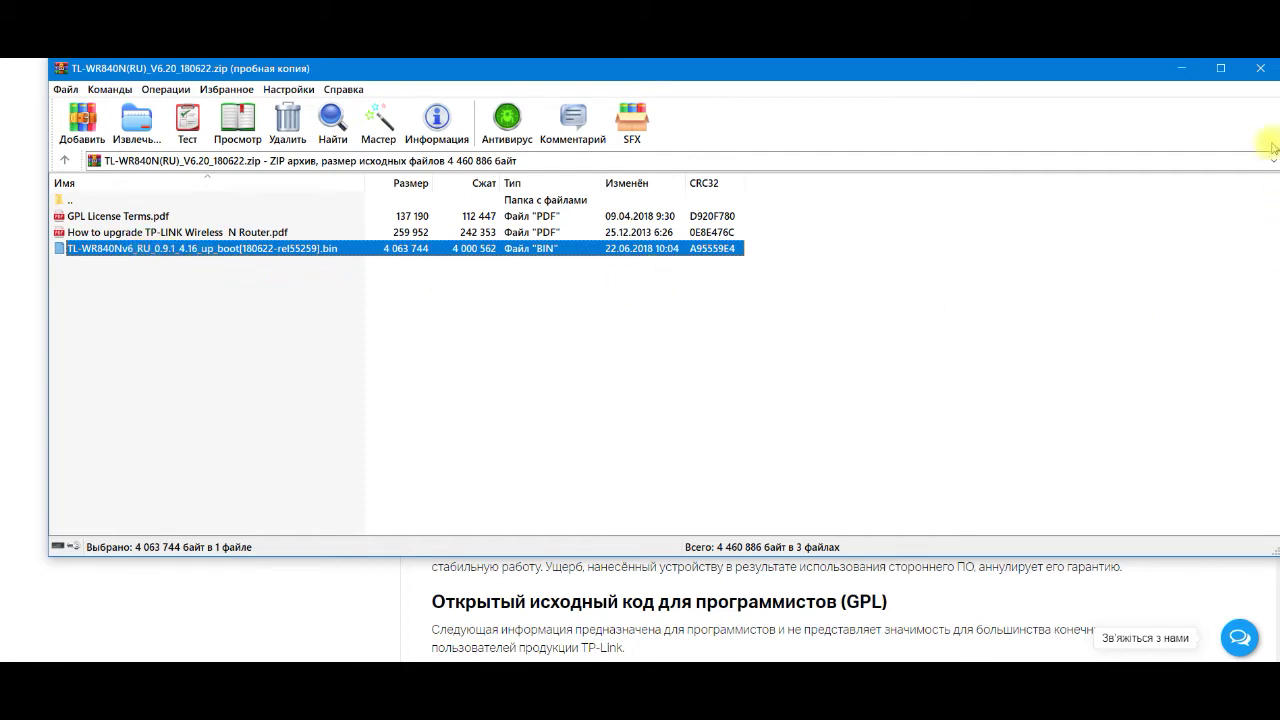
click(1259, 69)
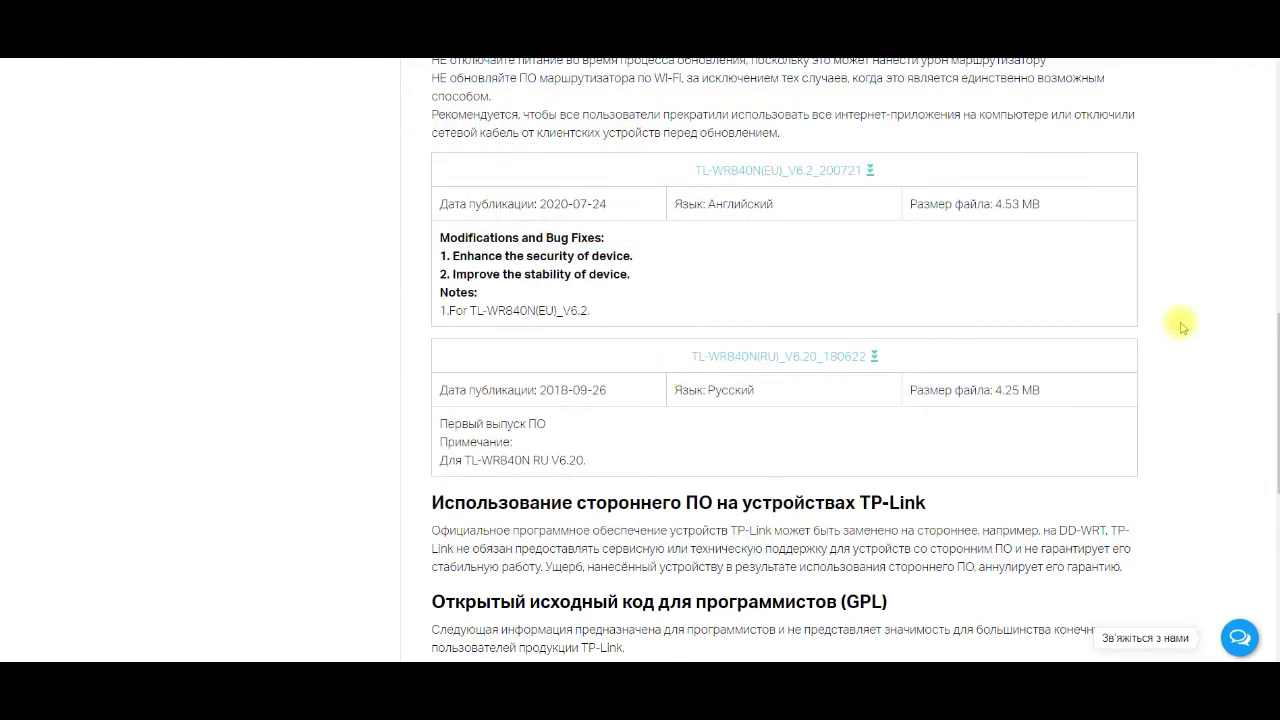
Display the available Wi-Fi networks, select TP-Link_11CC to view its connection option, and dismiss the list
click(1157, 661)
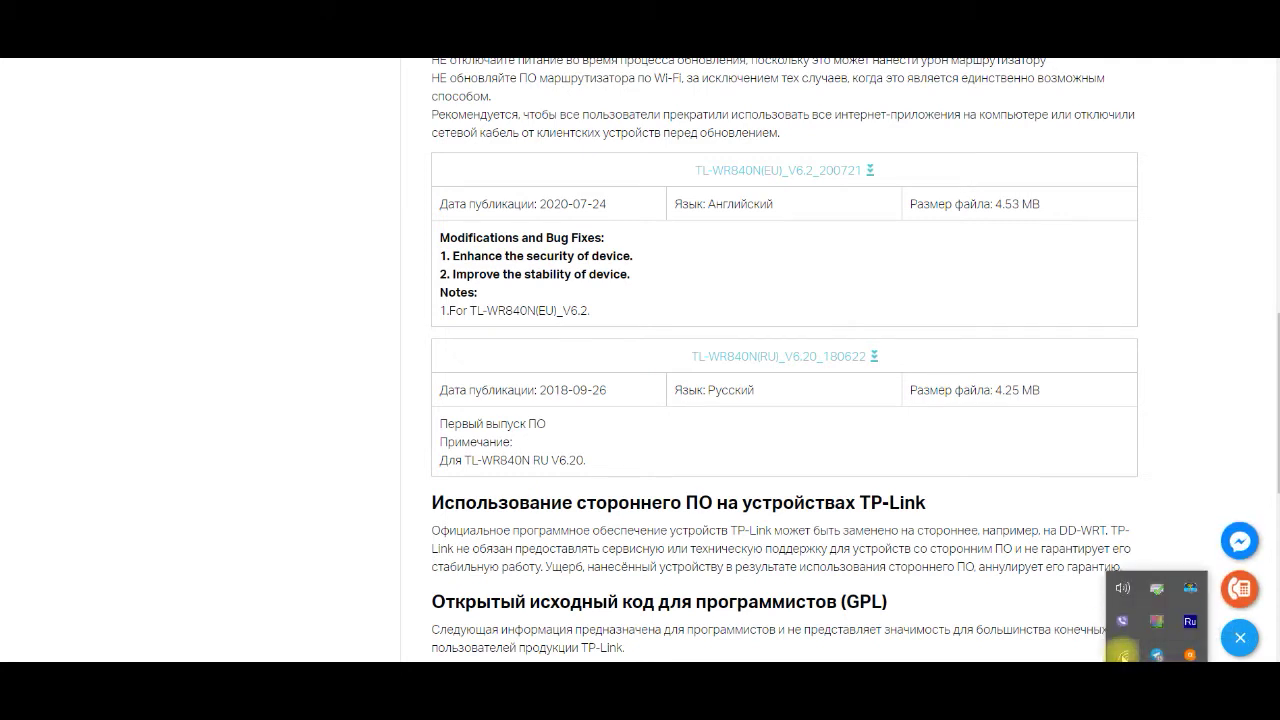
click(1123, 655)
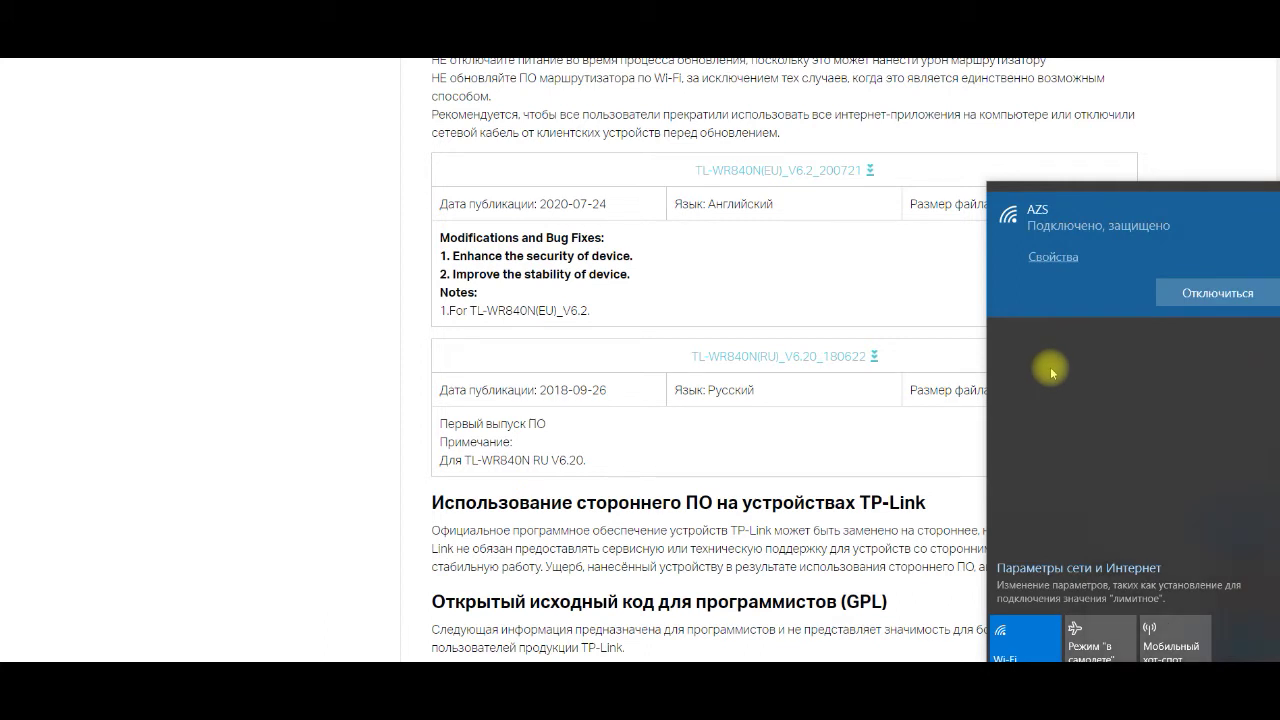
click(1092, 350)
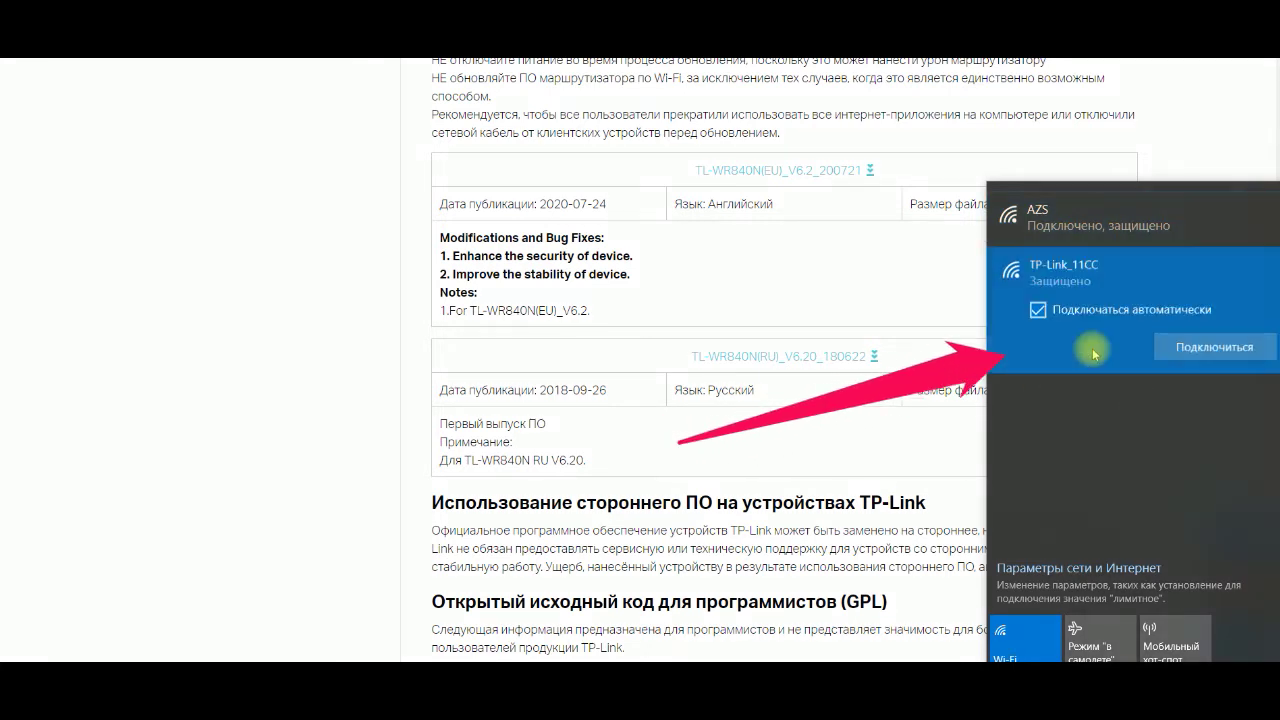
click(1188, 352)
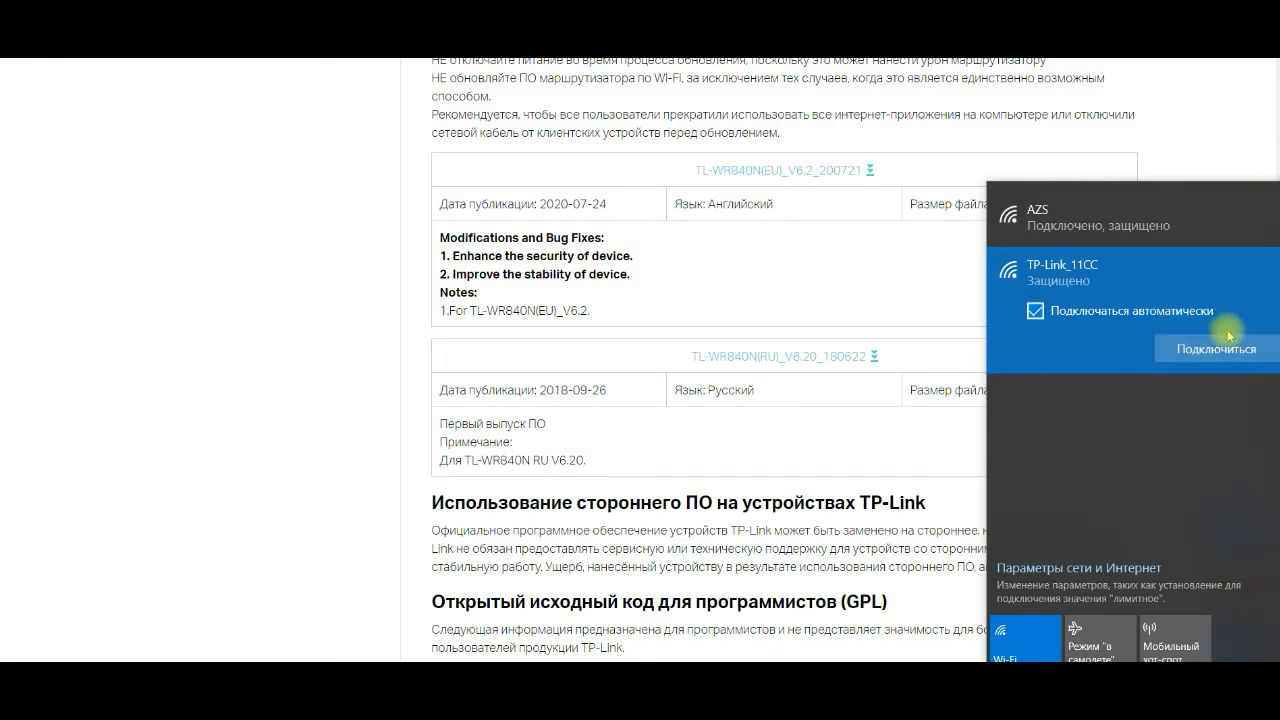
click(237, 297)
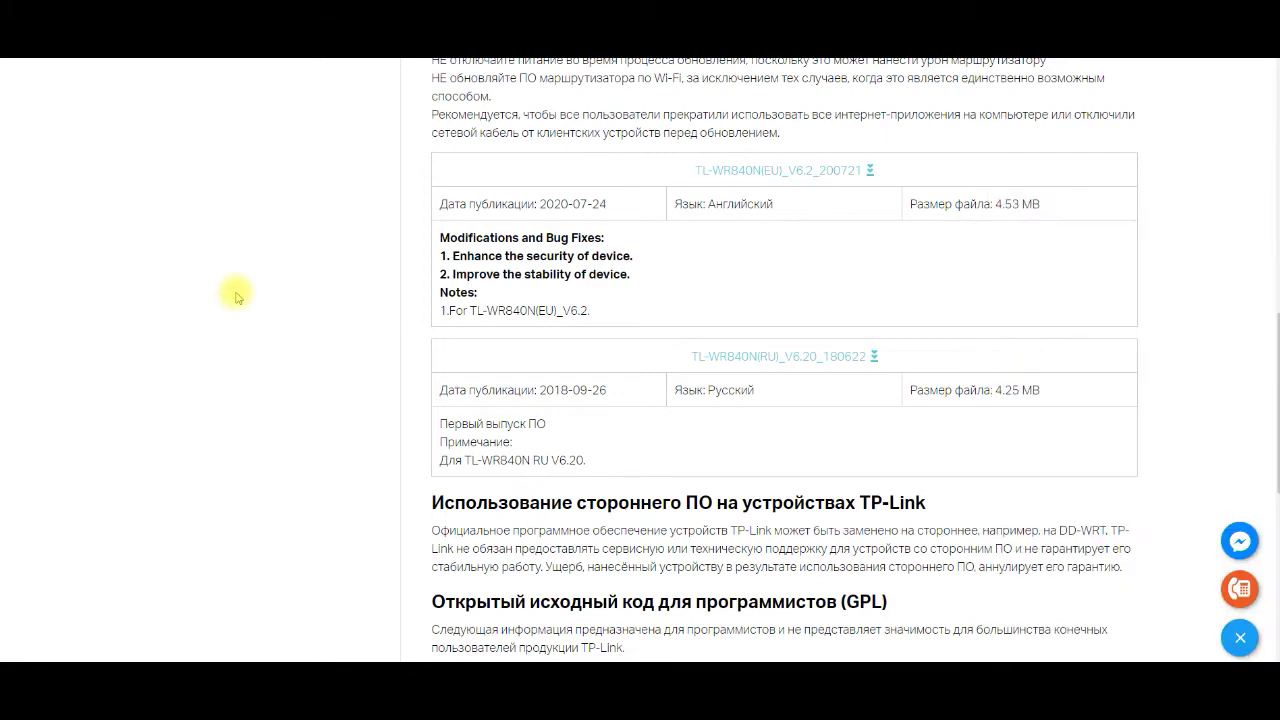
Open the router's admin page at 192.168.0.1 in a new browser tab
key(ctrl+t)
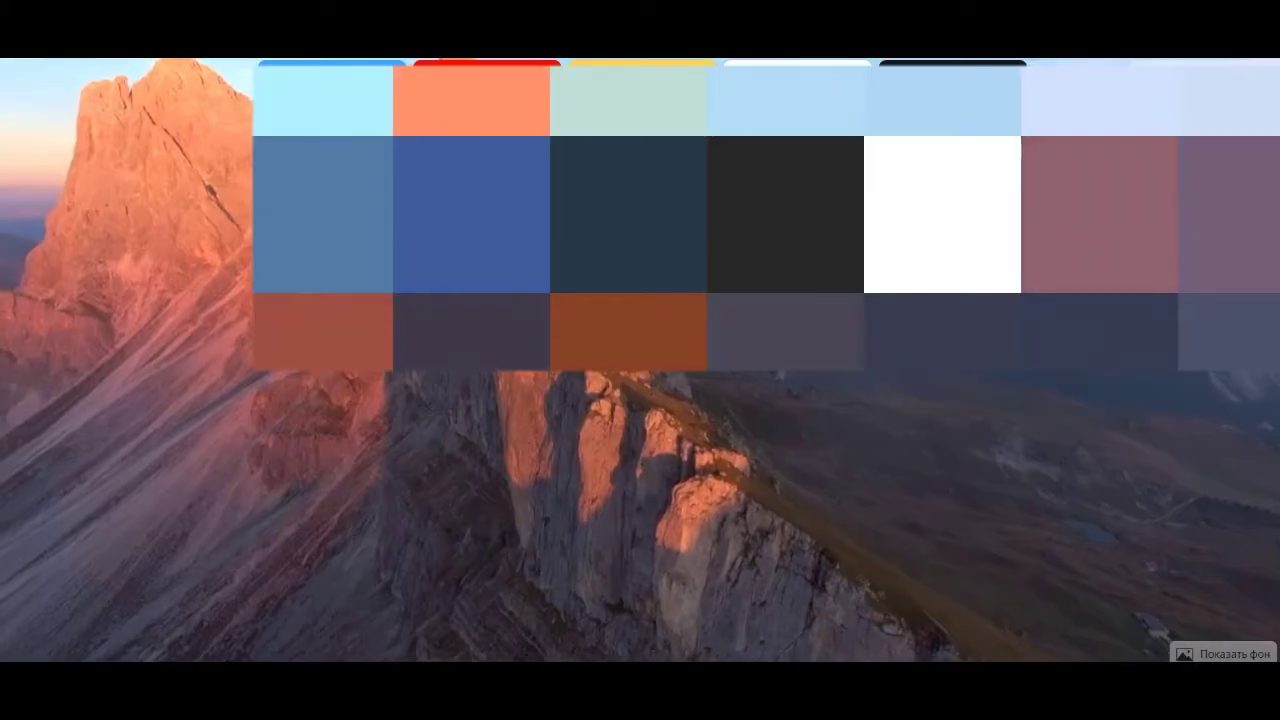
text(е)
key(BackSpace)
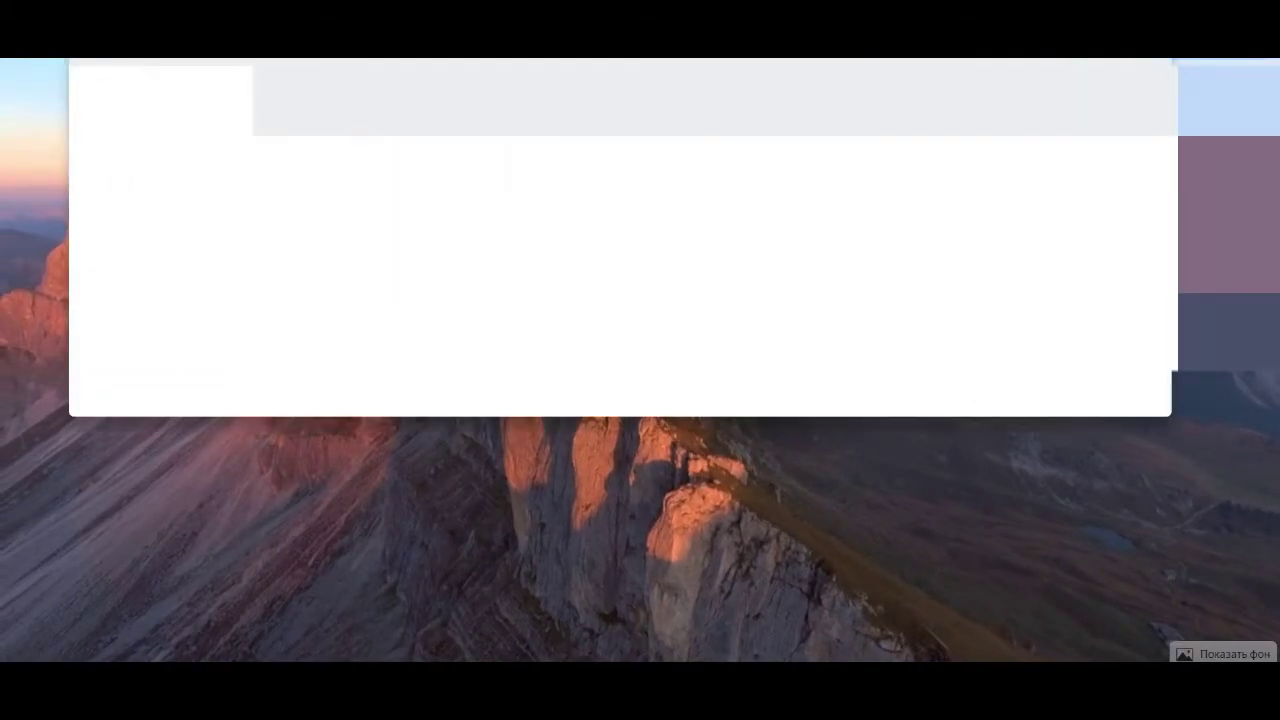
text(19)
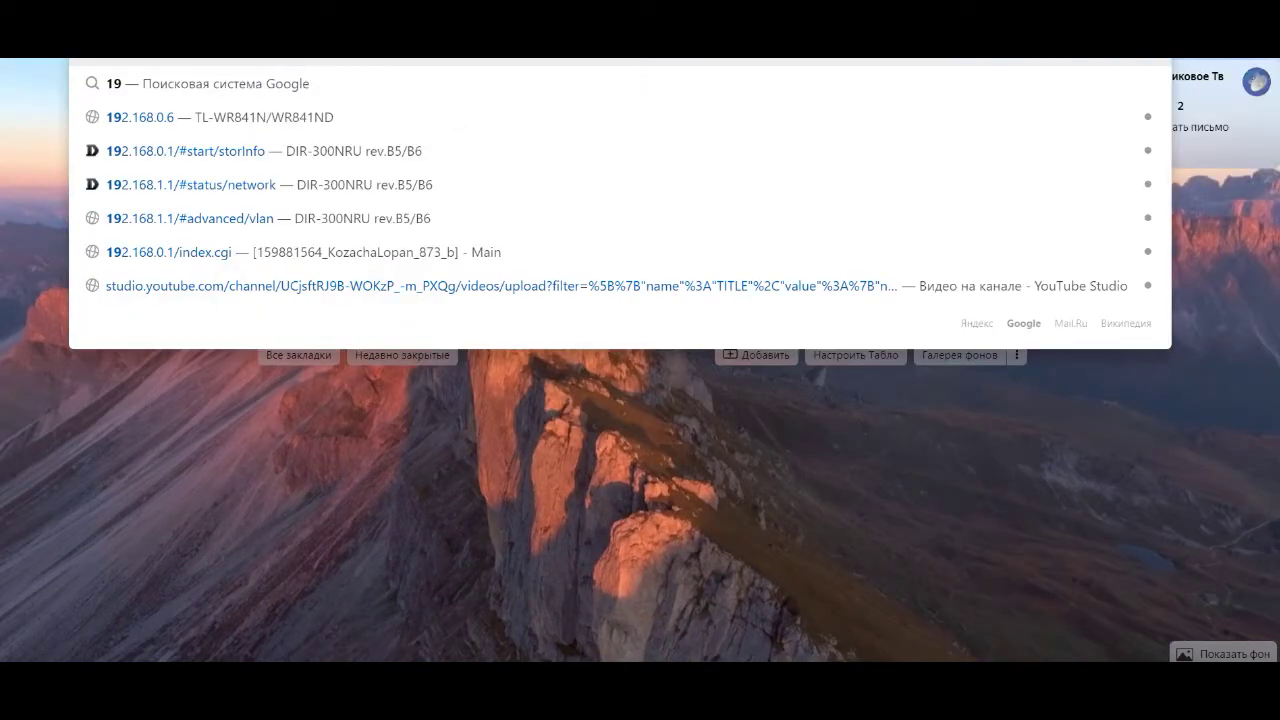
click(356, 160)
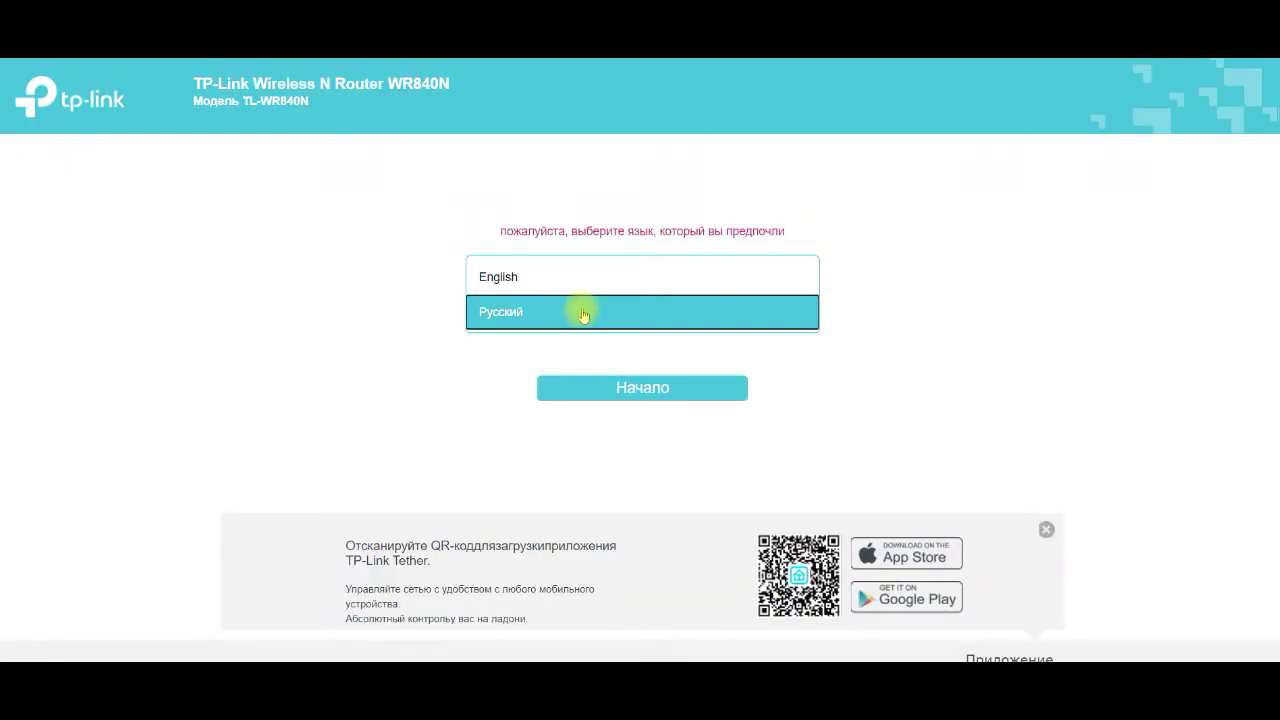
Start the router interface in Русский and log in with the admin user name and the account password
click(660, 389)
click(646, 351)
click(634, 437)
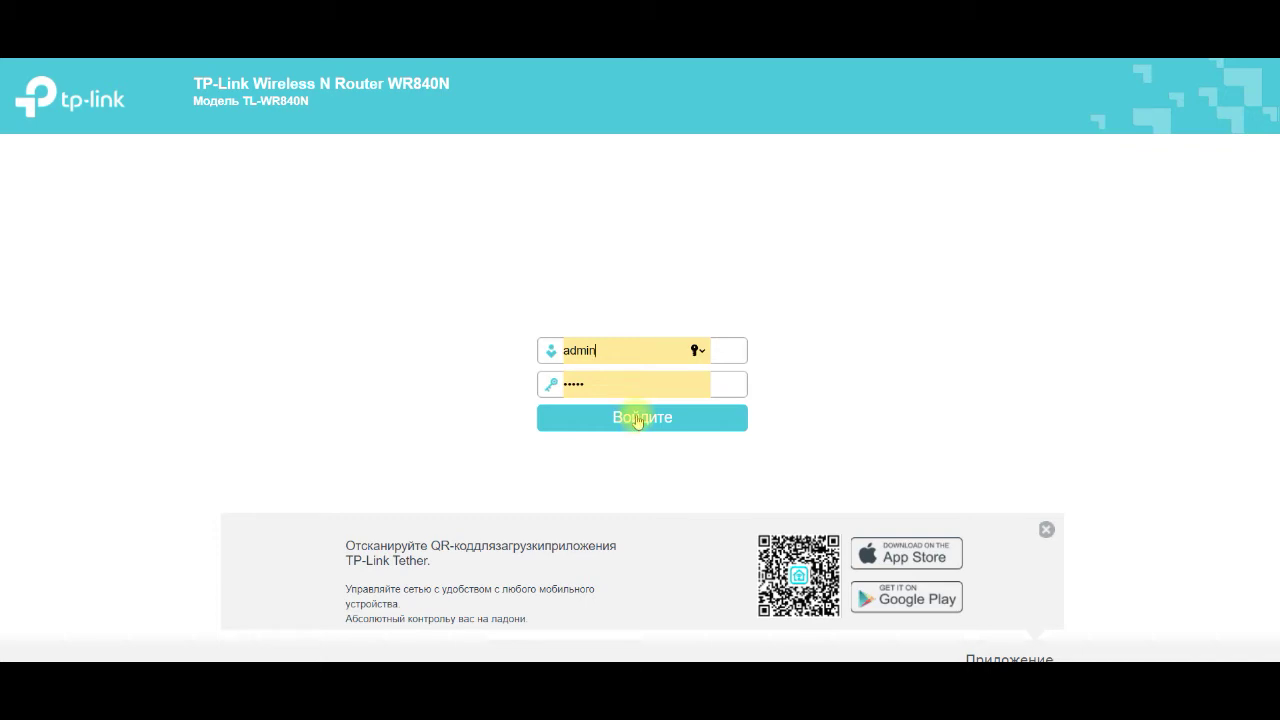
click(647, 419)
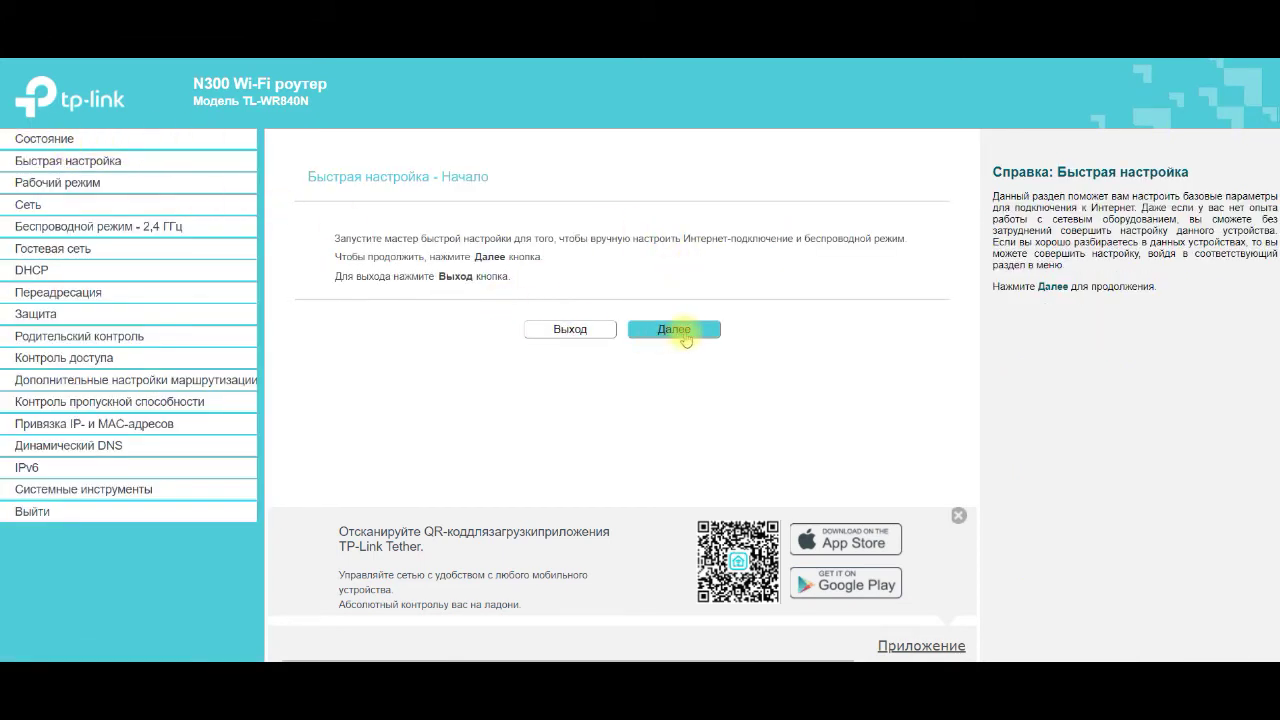
Advance the quick setup to the operating mode choice and go through the WISP, Точка доступа and Усилитель Wi-Fi сигнала options
drag(309, 177, 506, 194)
click(684, 264)
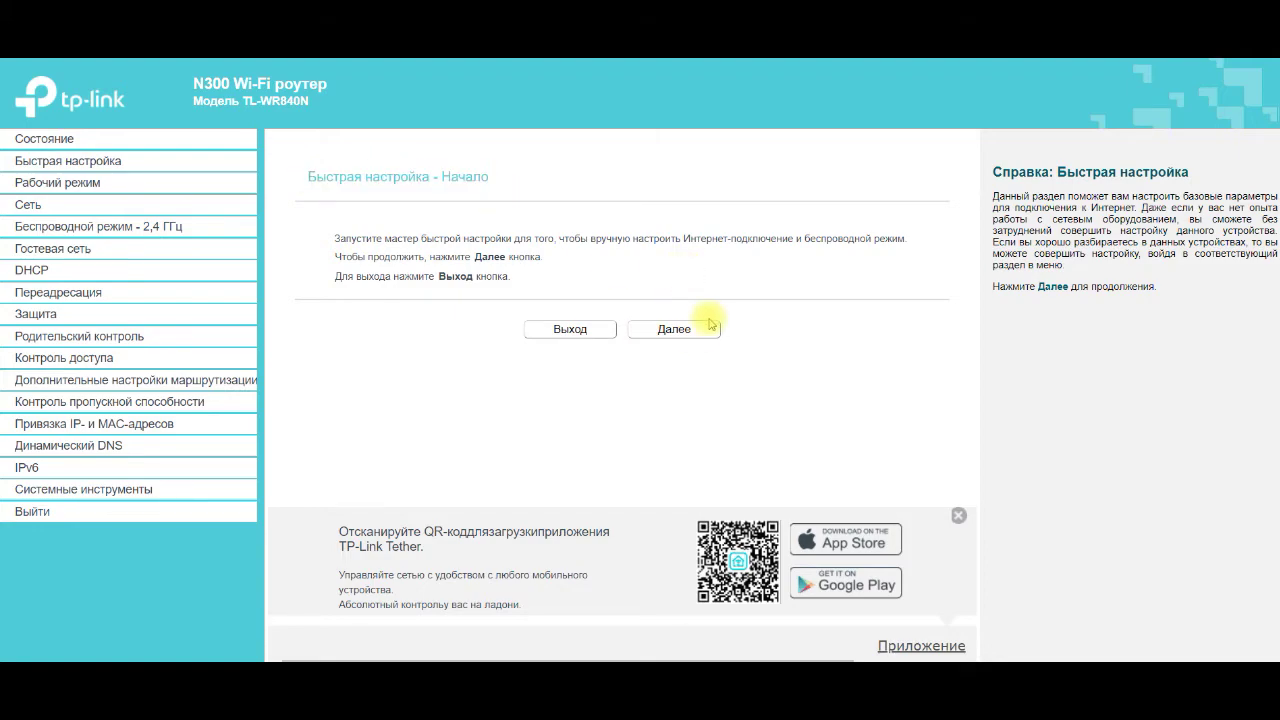
click(700, 328)
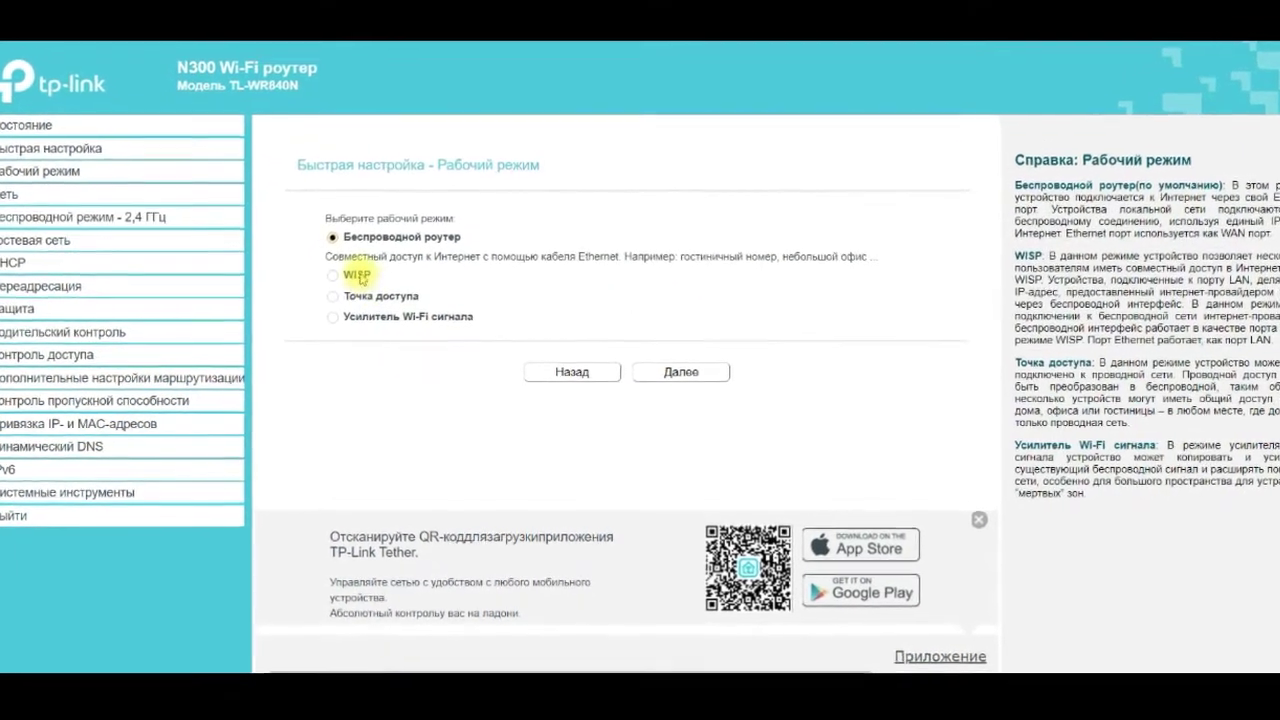
click(326, 270)
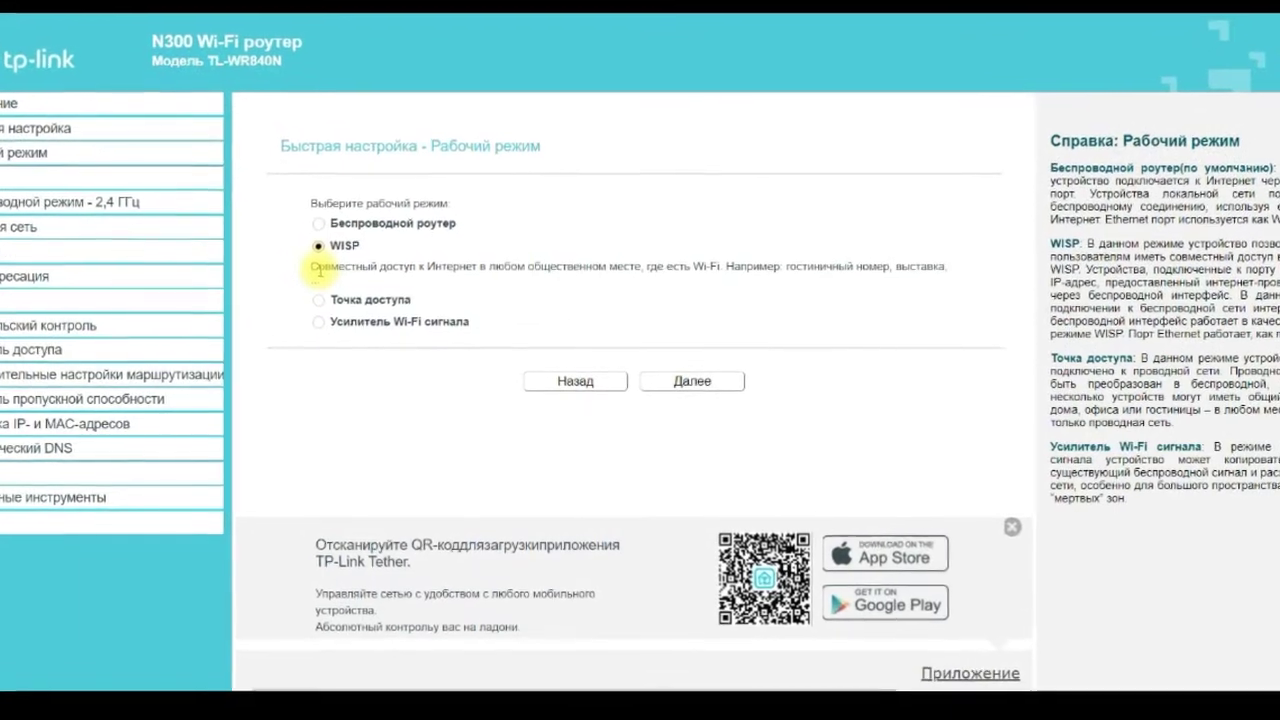
click(326, 231)
click(312, 282)
click(298, 297)
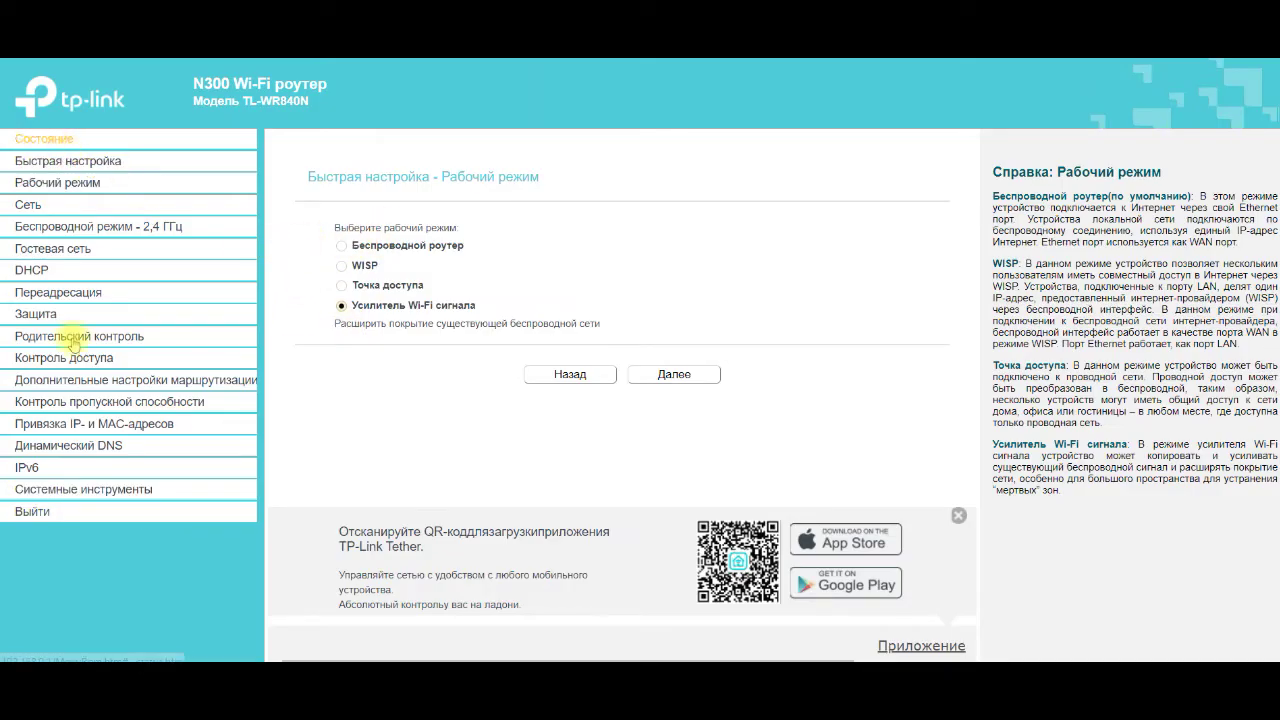
Open the router's firmware update page (Обновление встроенного ПО) and examine the current firmware and hardware versions
click(128, 492)
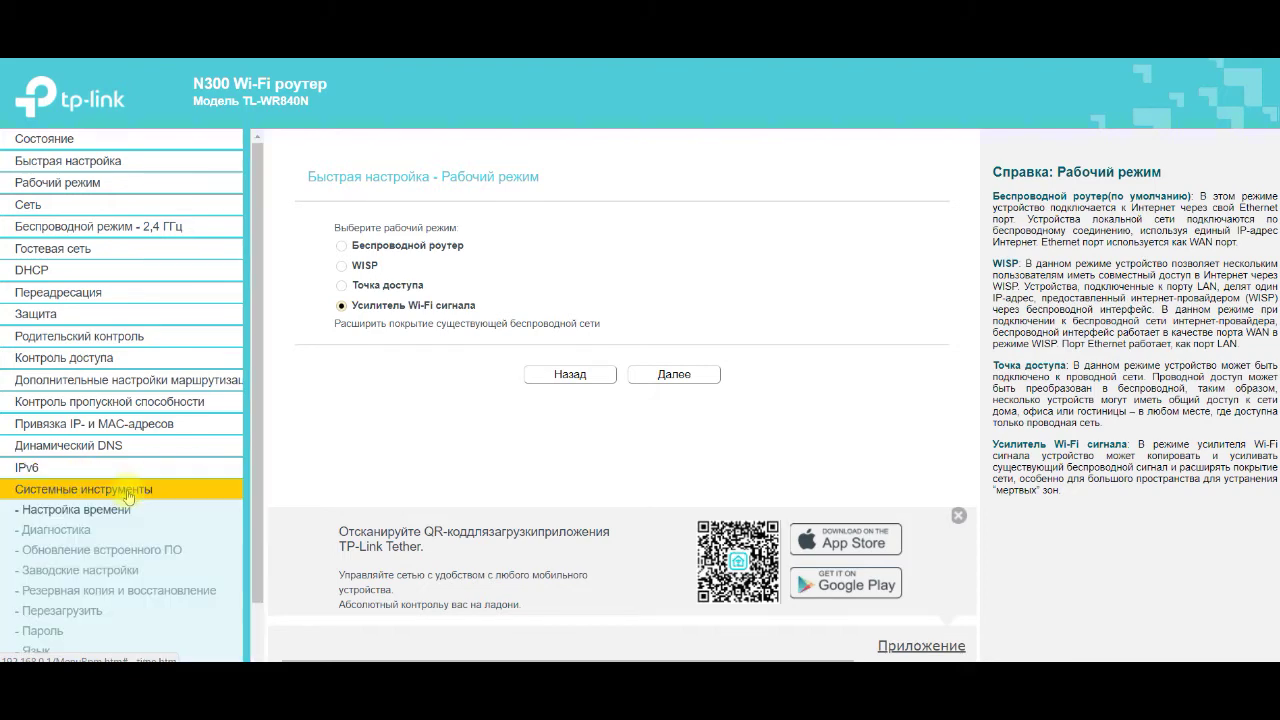
scroll(175, 497, down, 1)
click(98, 487)
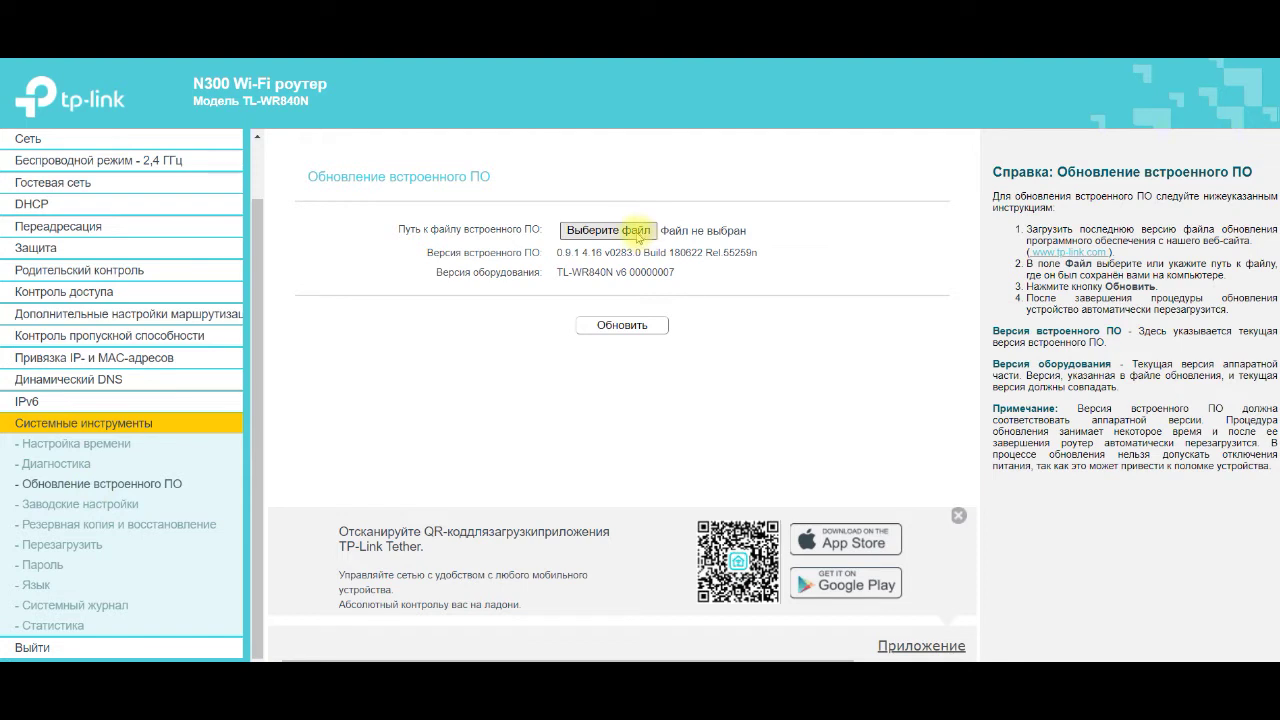
click(630, 271)
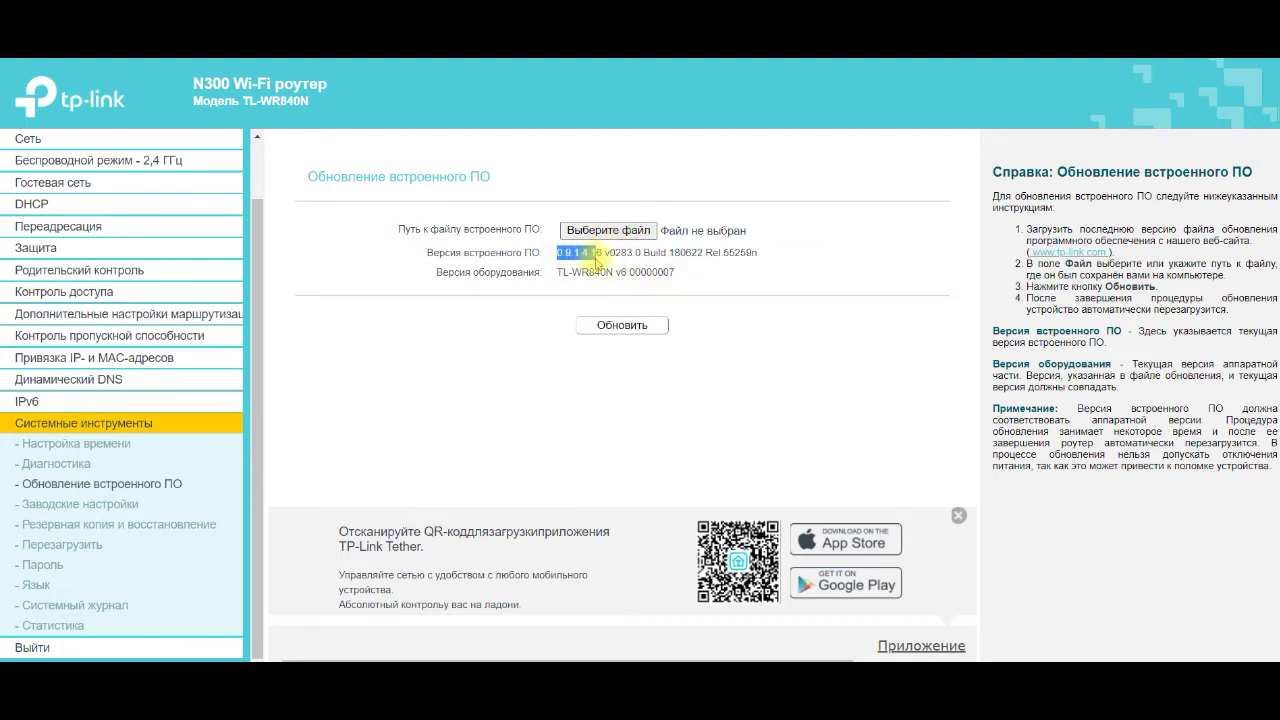
drag(603, 256, 700, 256)
click(678, 260)
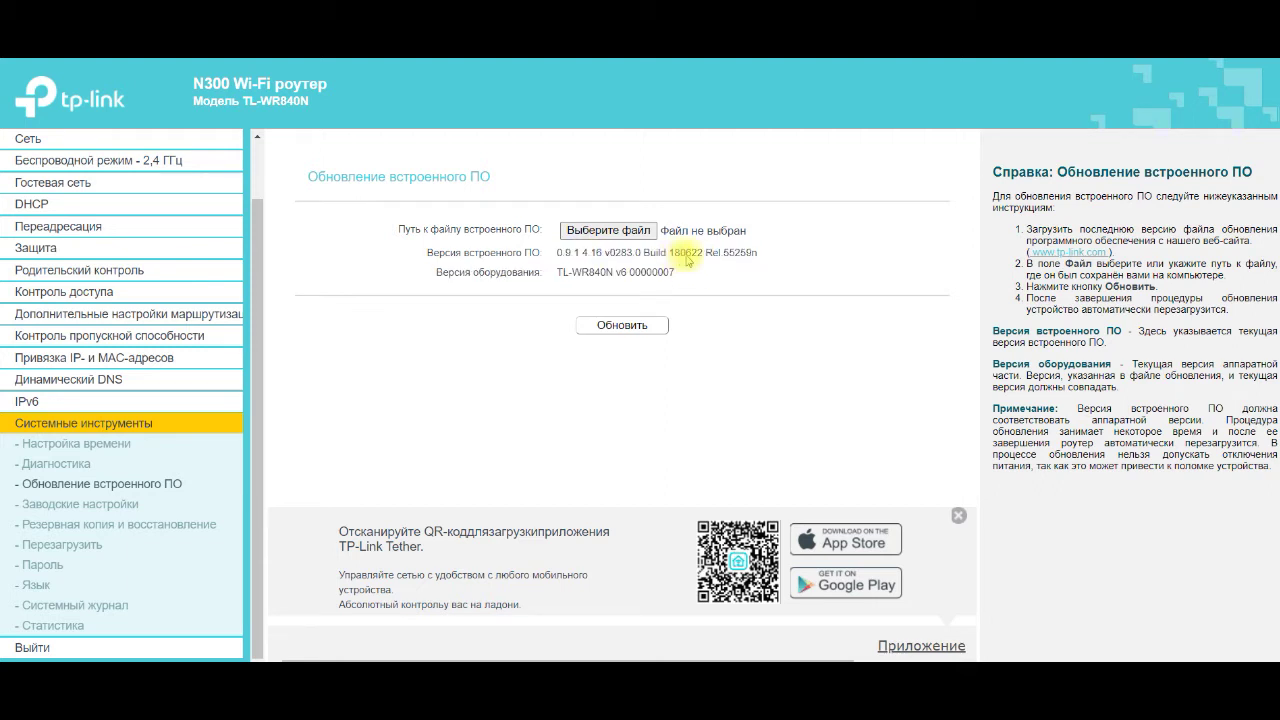
Browse the Загрузки folder for the firmware file and cancel the file selection
click(637, 230)
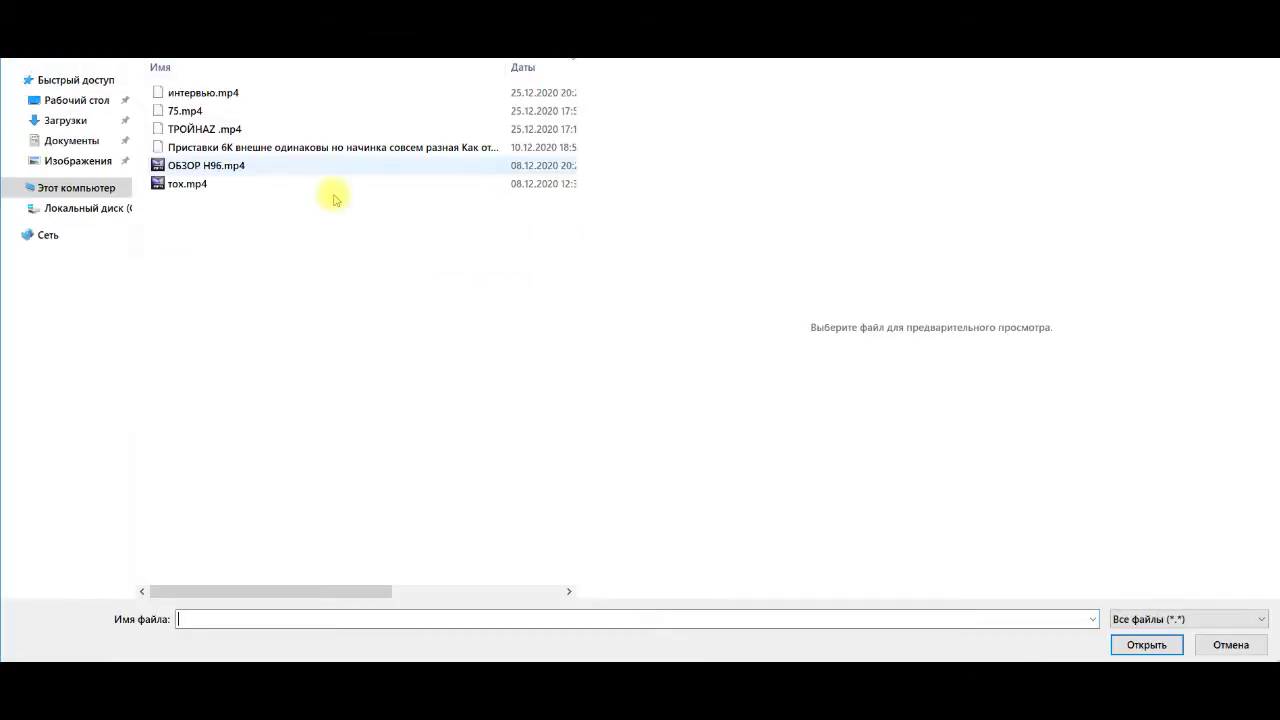
click(82, 122)
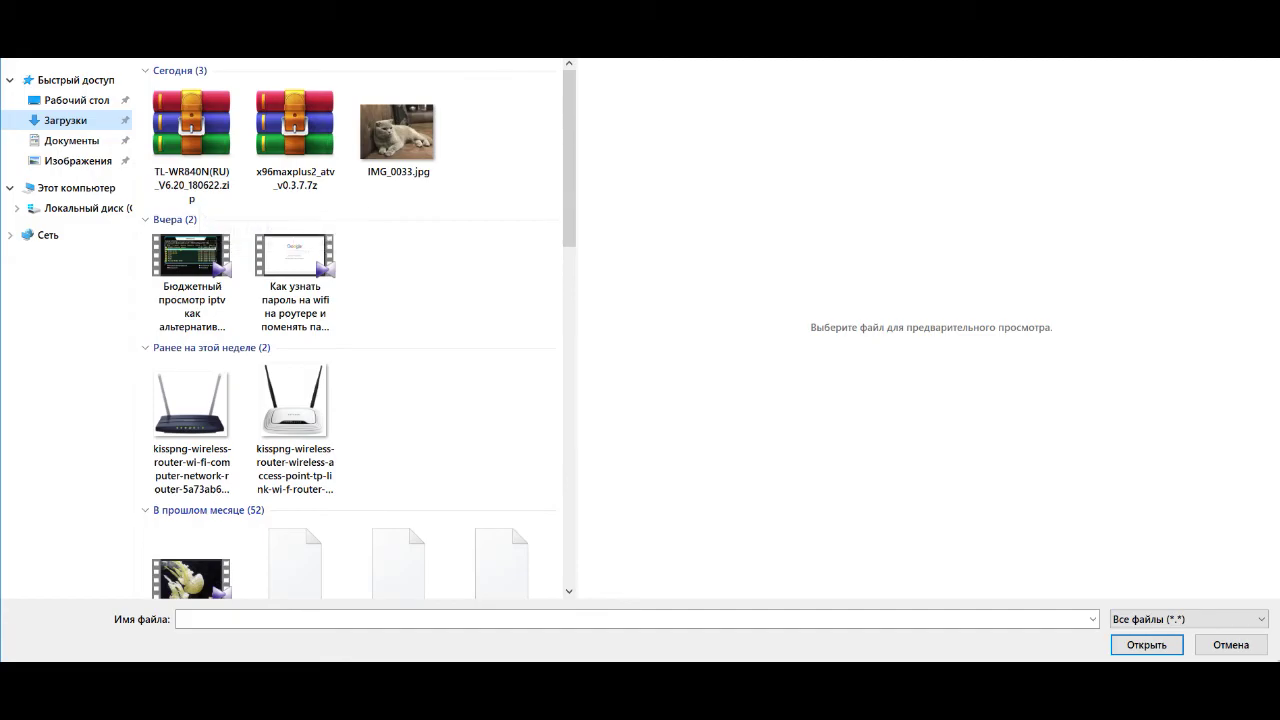
key(Escape)
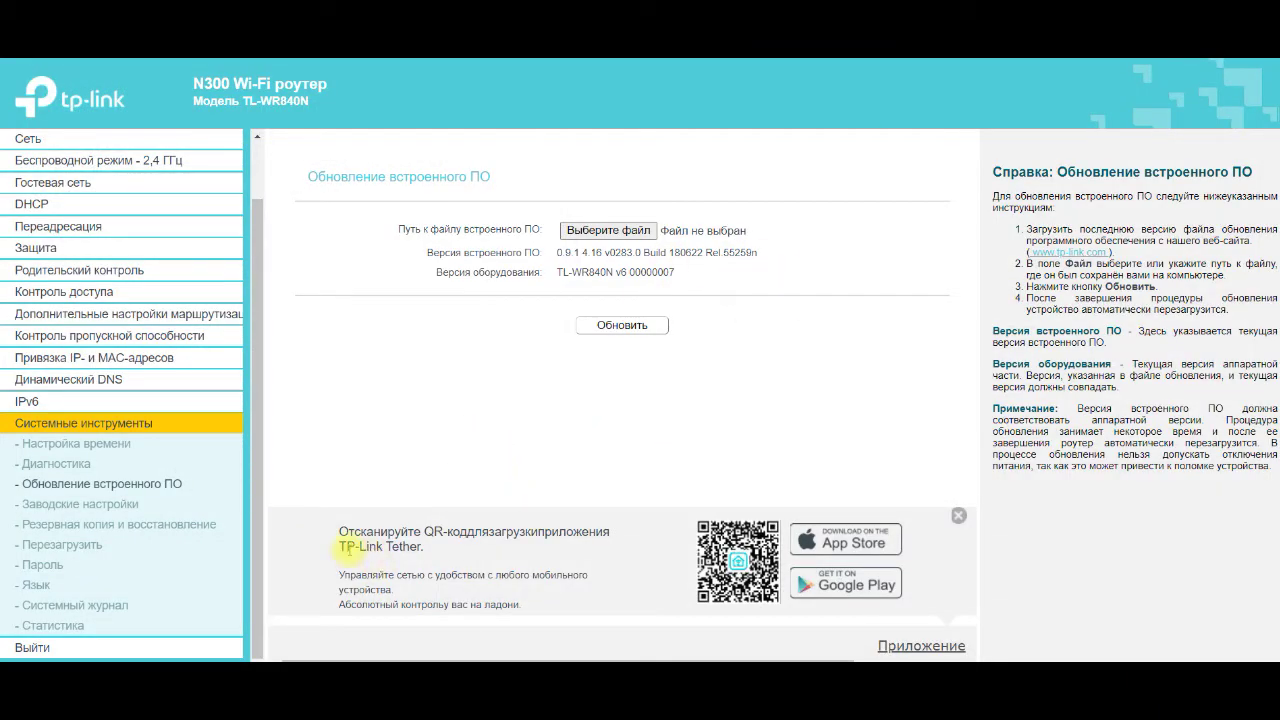
View the router's time settings (Настройка времени)
click(96, 446)
click(488, 230)
click(488, 230)
Set the router's automatic reboot to Расписание on selected days, with Чт as the day and 03:00 as the time
click(73, 546)
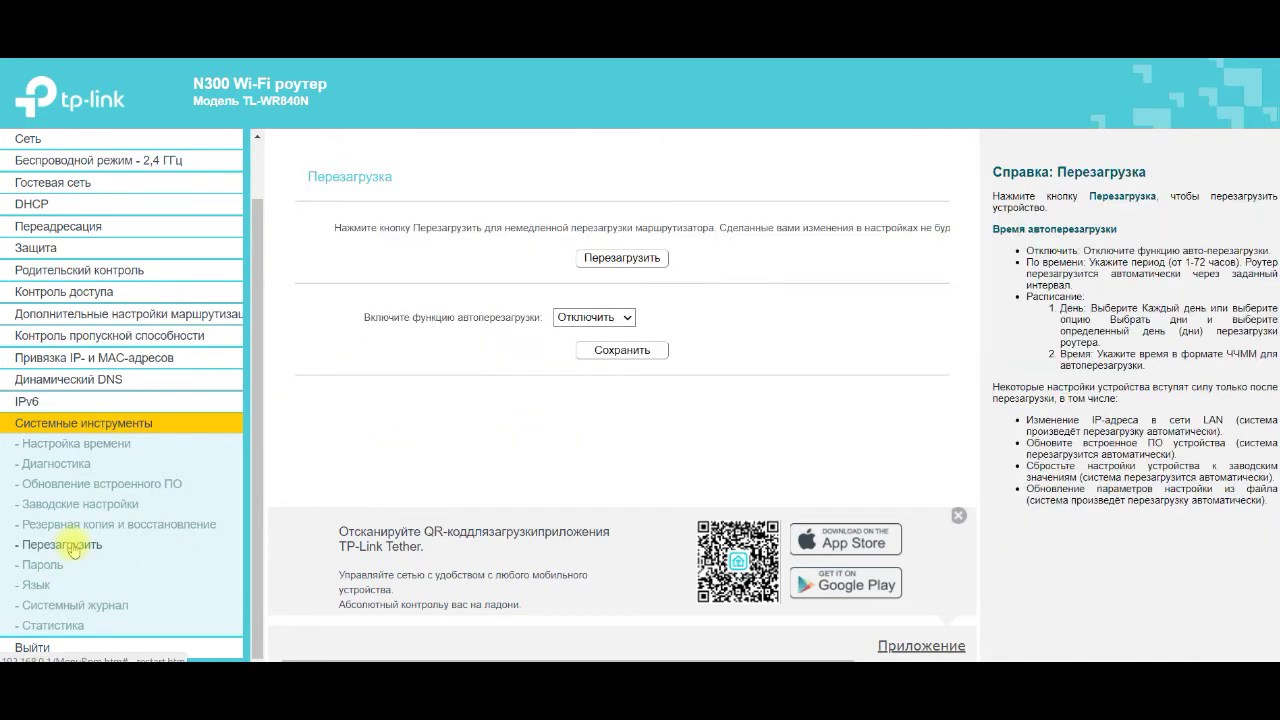
click(604, 317)
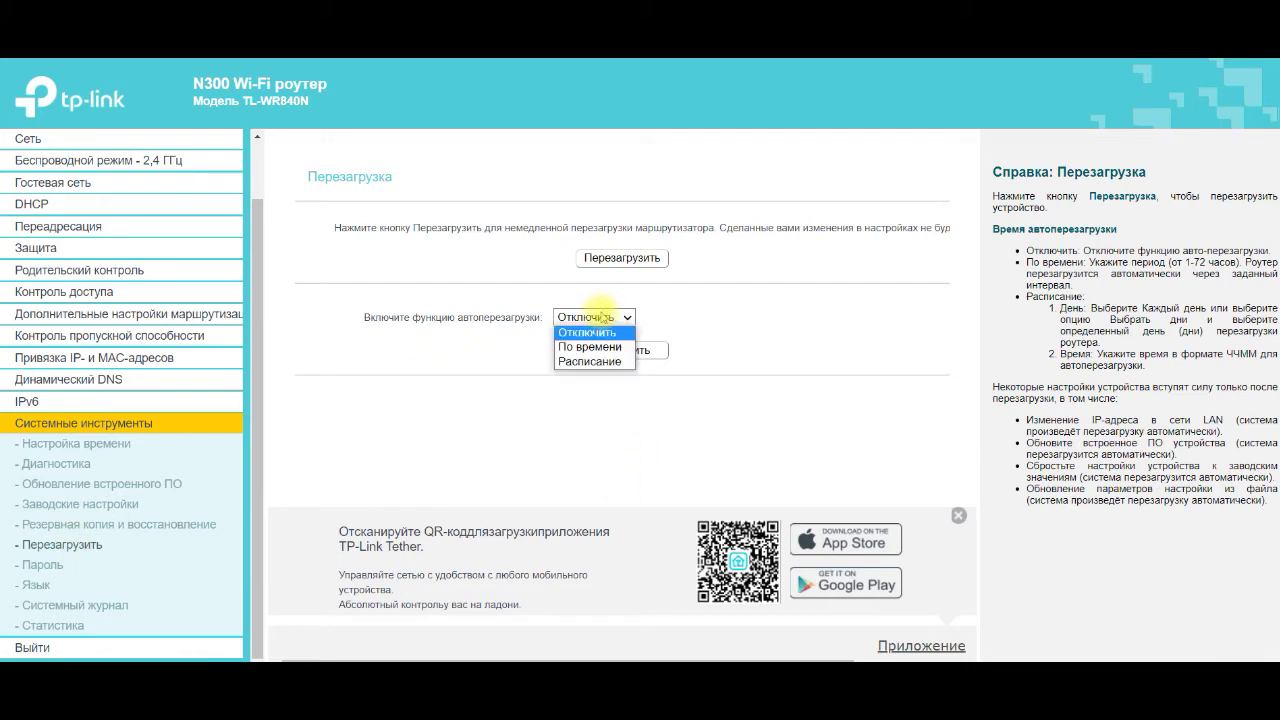
click(587, 362)
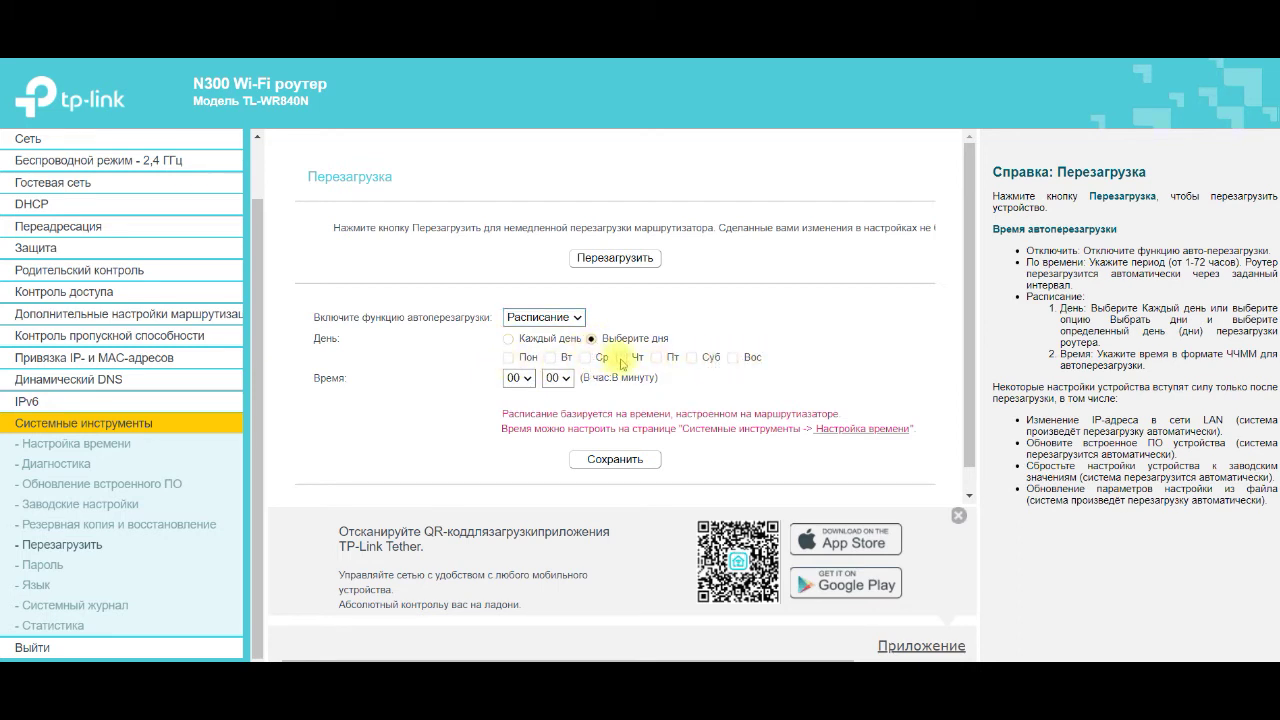
click(527, 380)
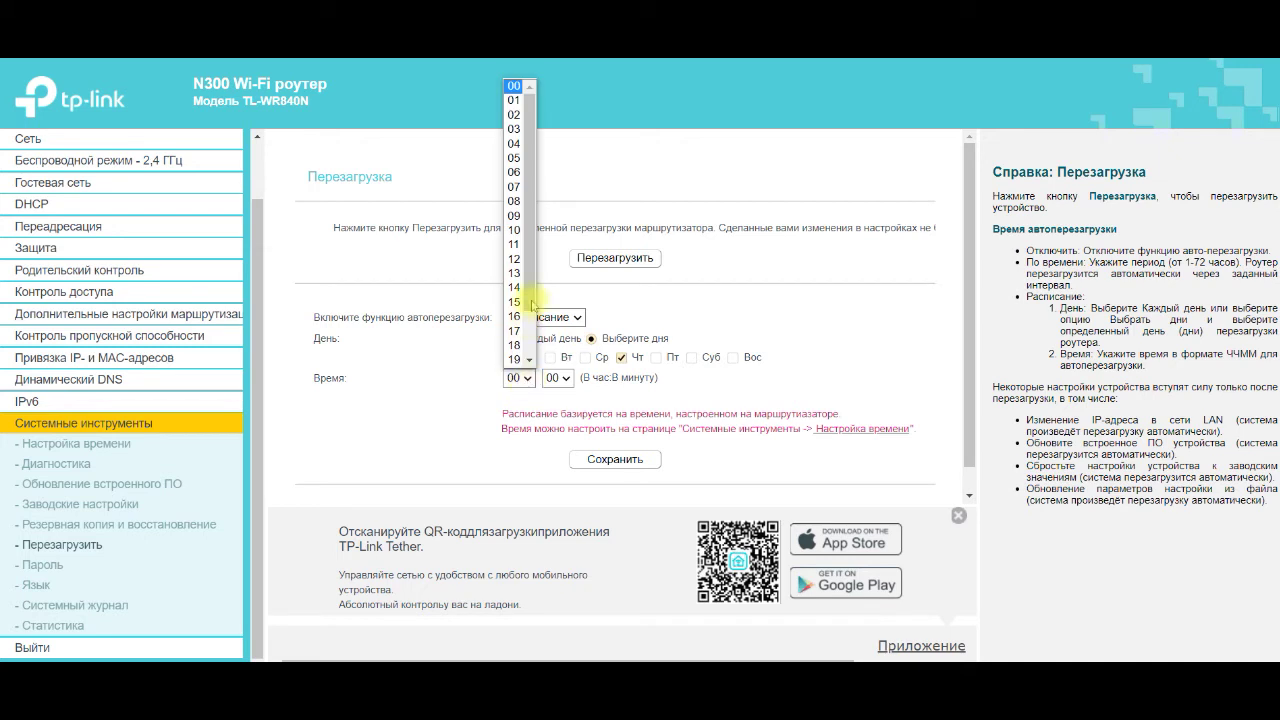
click(514, 130)
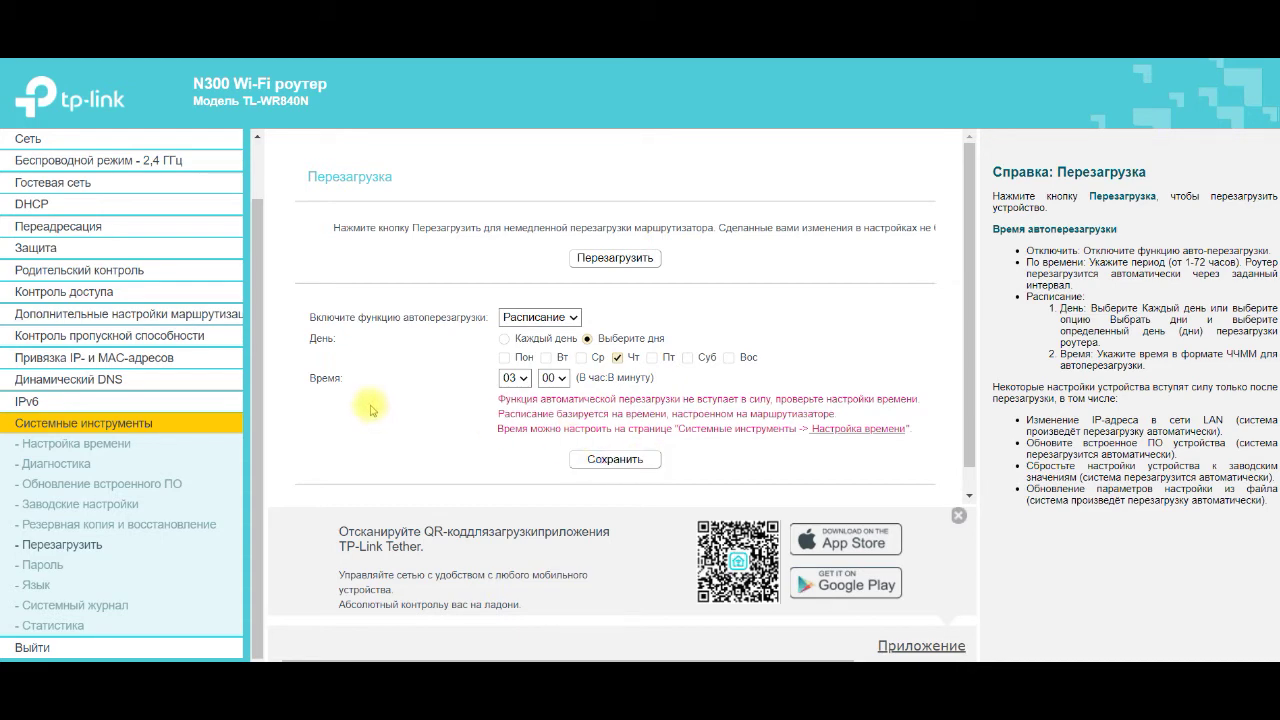
Review the L2TP/L2TP Россия and PPTP/PPTP Россия connection types in the WAN settings and return to Динамический IP-адрес
click(28, 138)
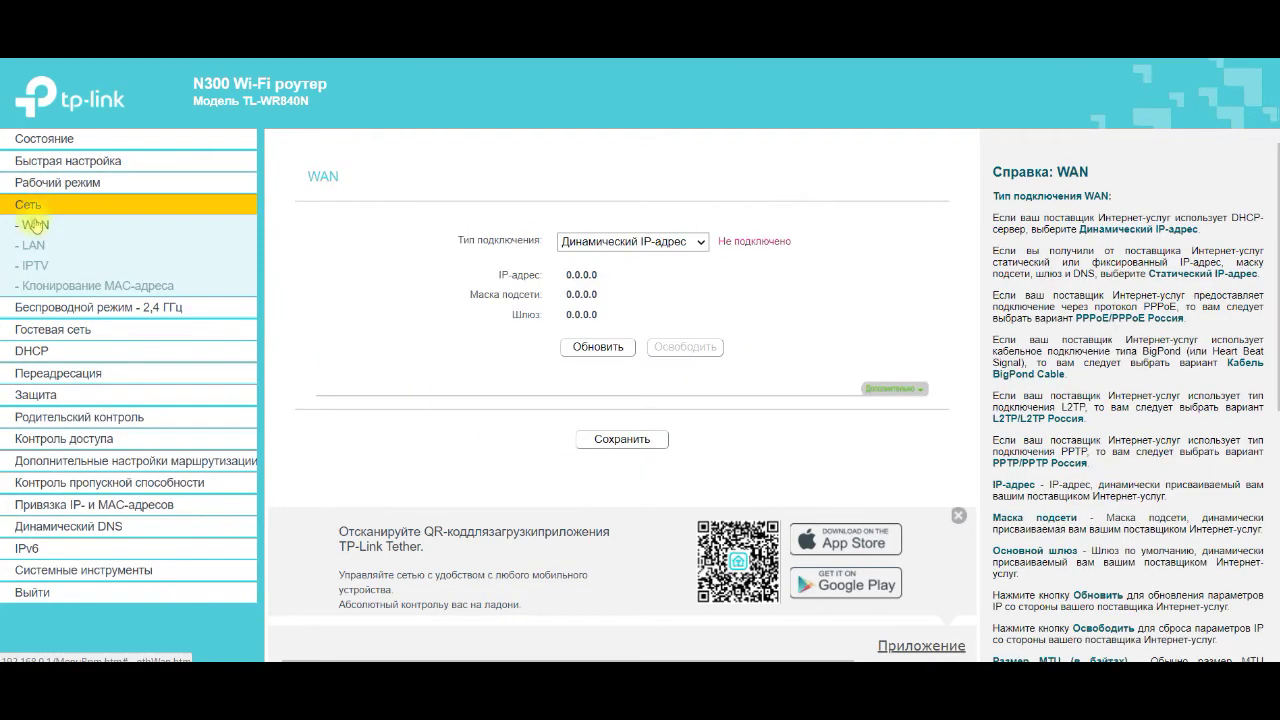
click(690, 242)
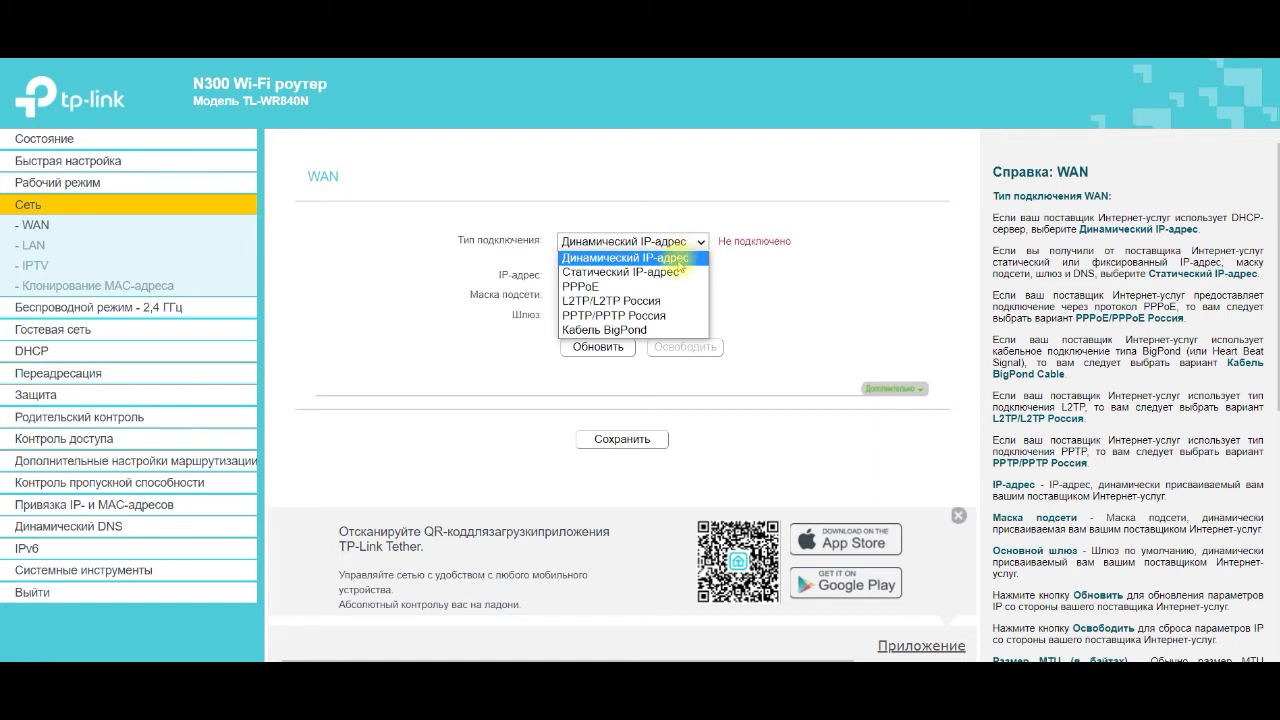
click(650, 300)
click(625, 241)
click(622, 316)
click(585, 277)
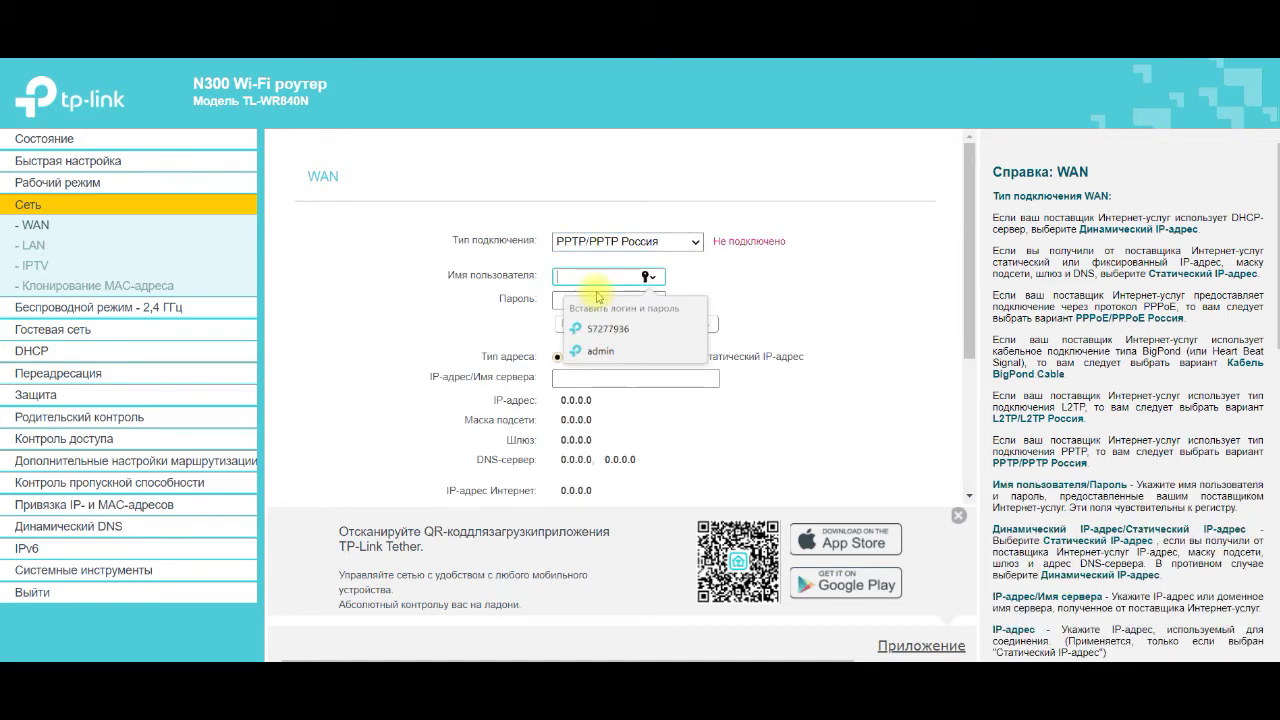
click(426, 295)
click(592, 296)
click(640, 242)
click(622, 255)
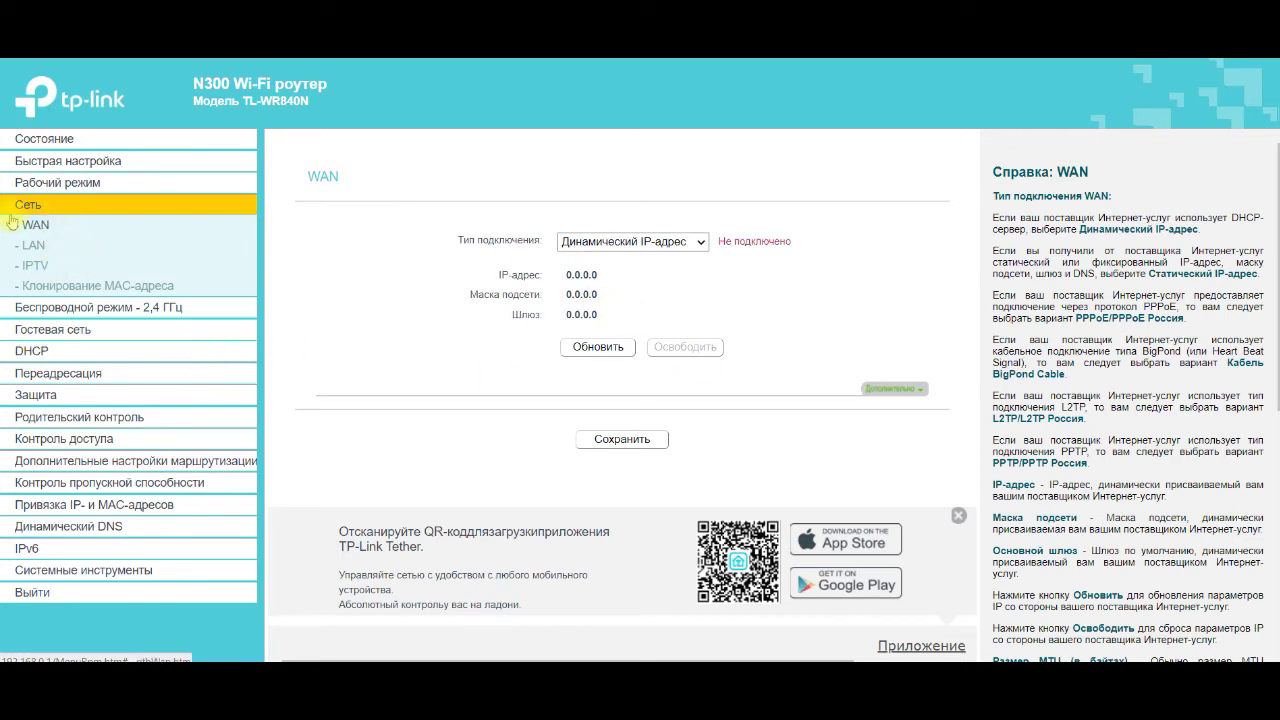
View the LAN settings and the Гостевая сеть page, including its local network access option and network name
click(33, 247)
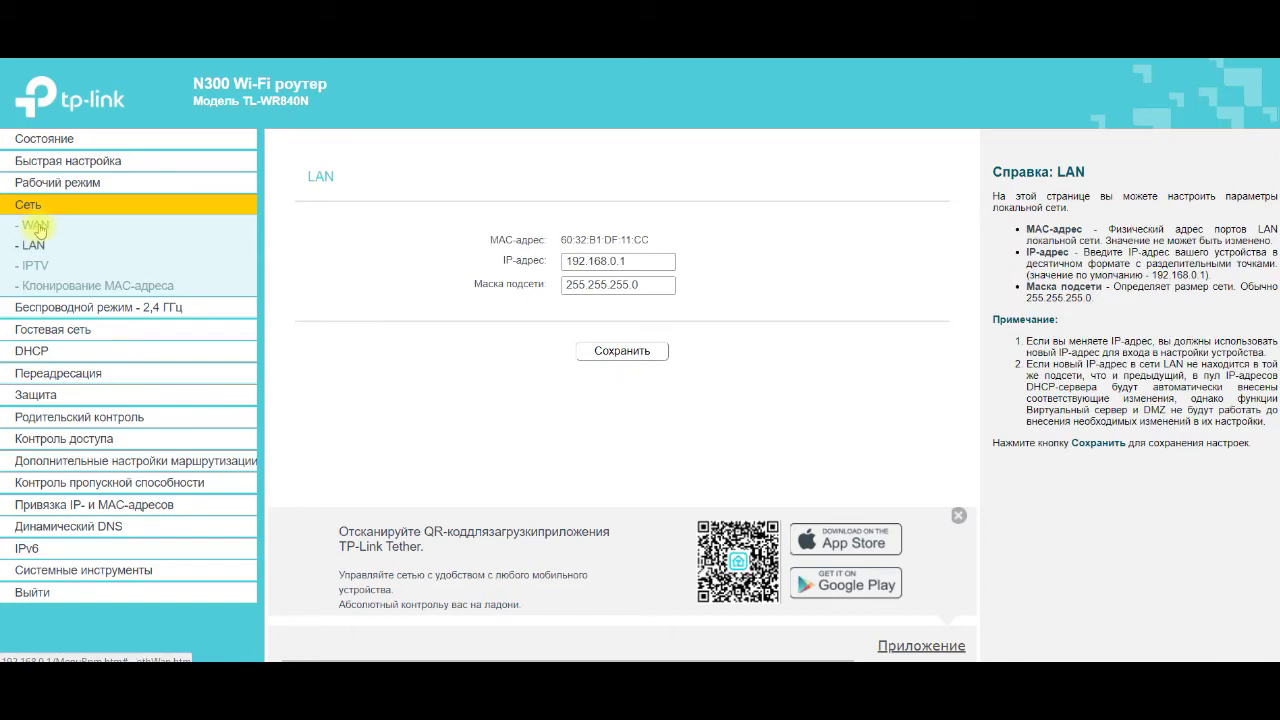
click(35, 225)
click(60, 329)
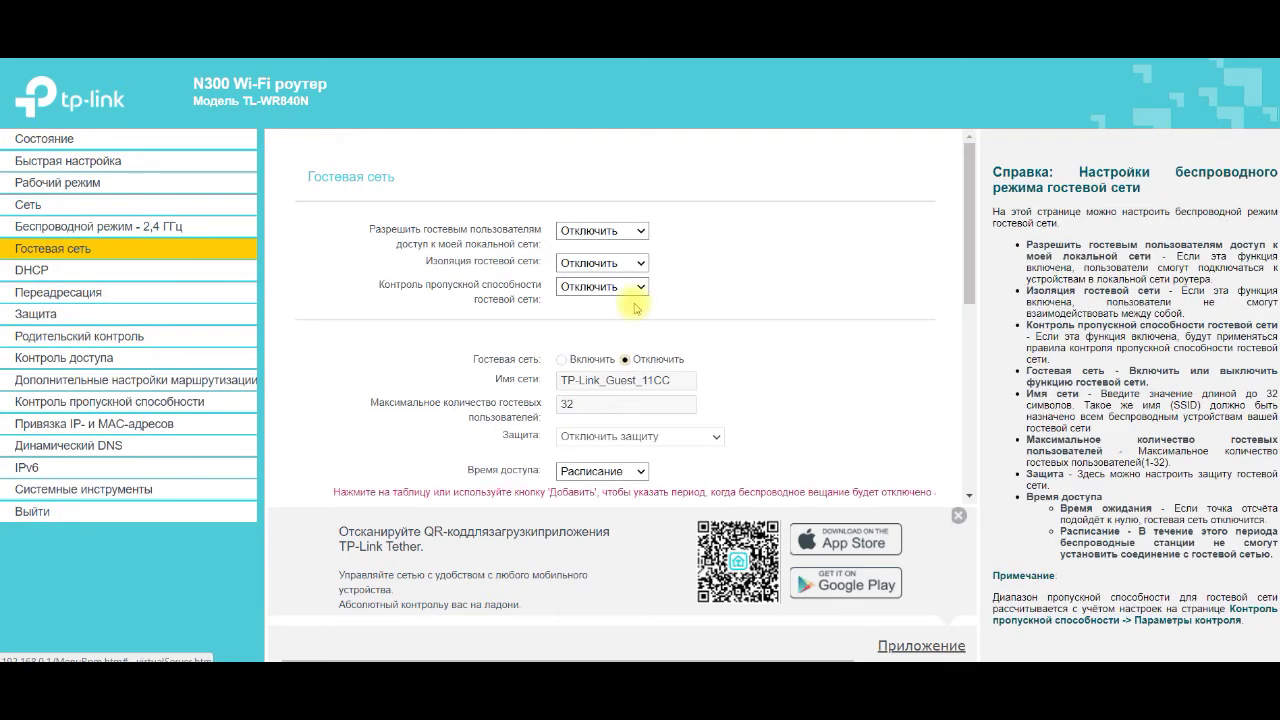
click(620, 233)
click(620, 231)
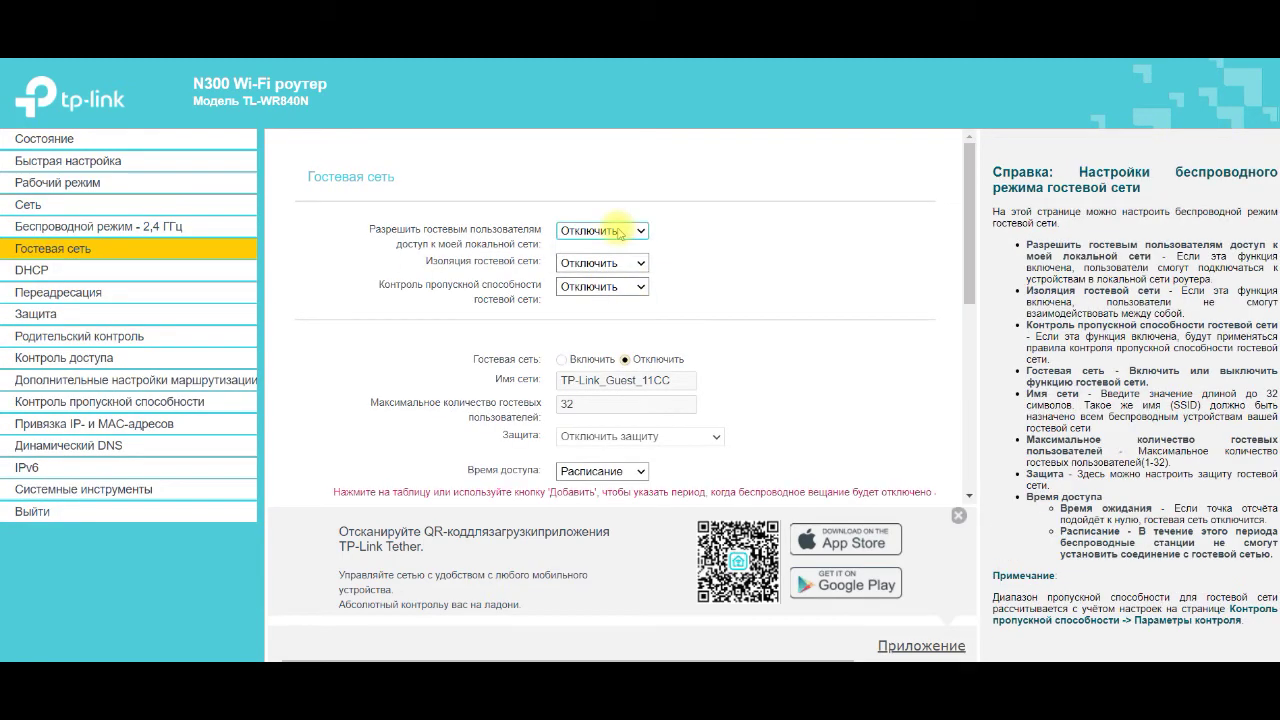
drag(580, 386, 627, 381)
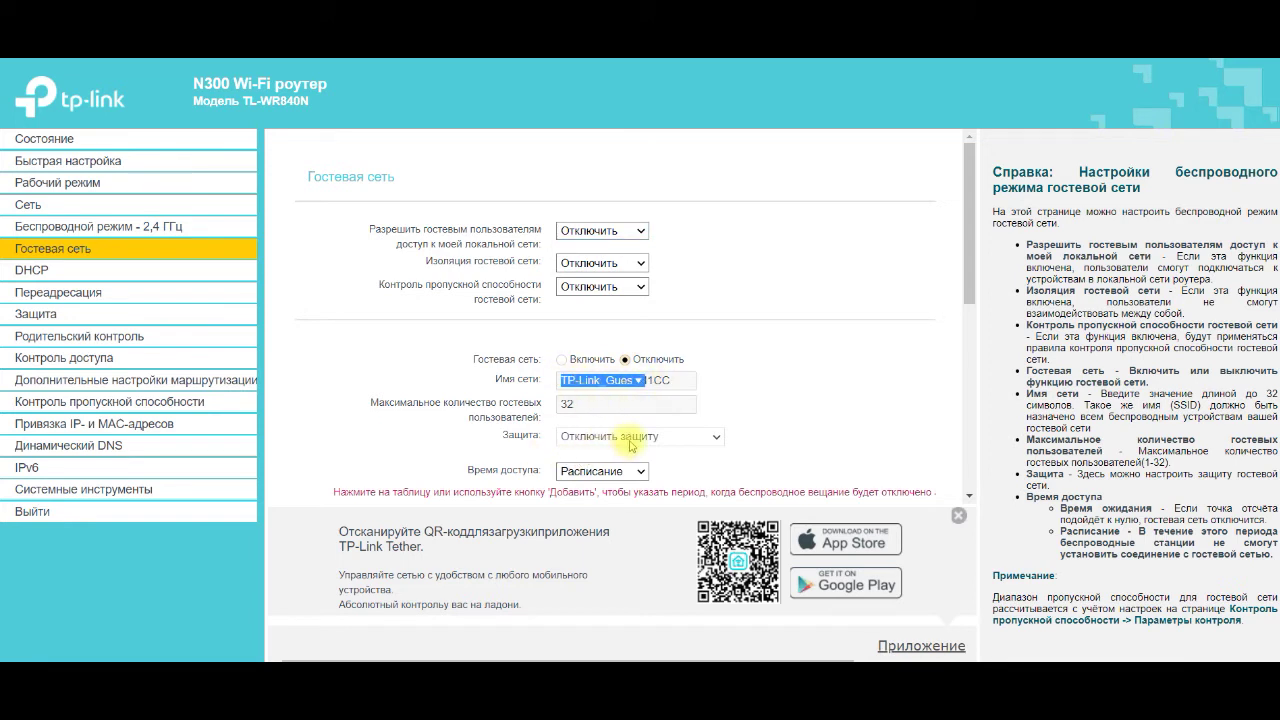
Try the guest network's bandwidth control, local network access and isolation options, leaving each at Отключить
click(593, 288)
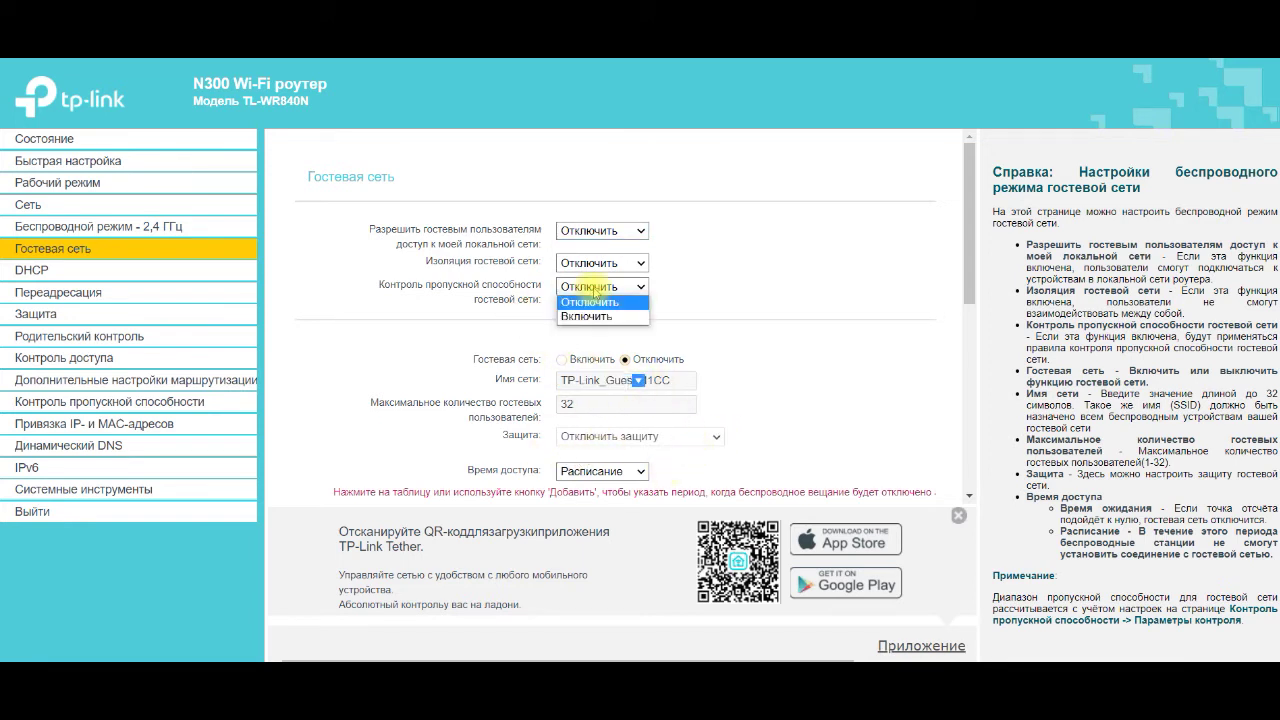
click(590, 302)
click(603, 231)
click(590, 262)
click(607, 234)
click(606, 249)
click(610, 264)
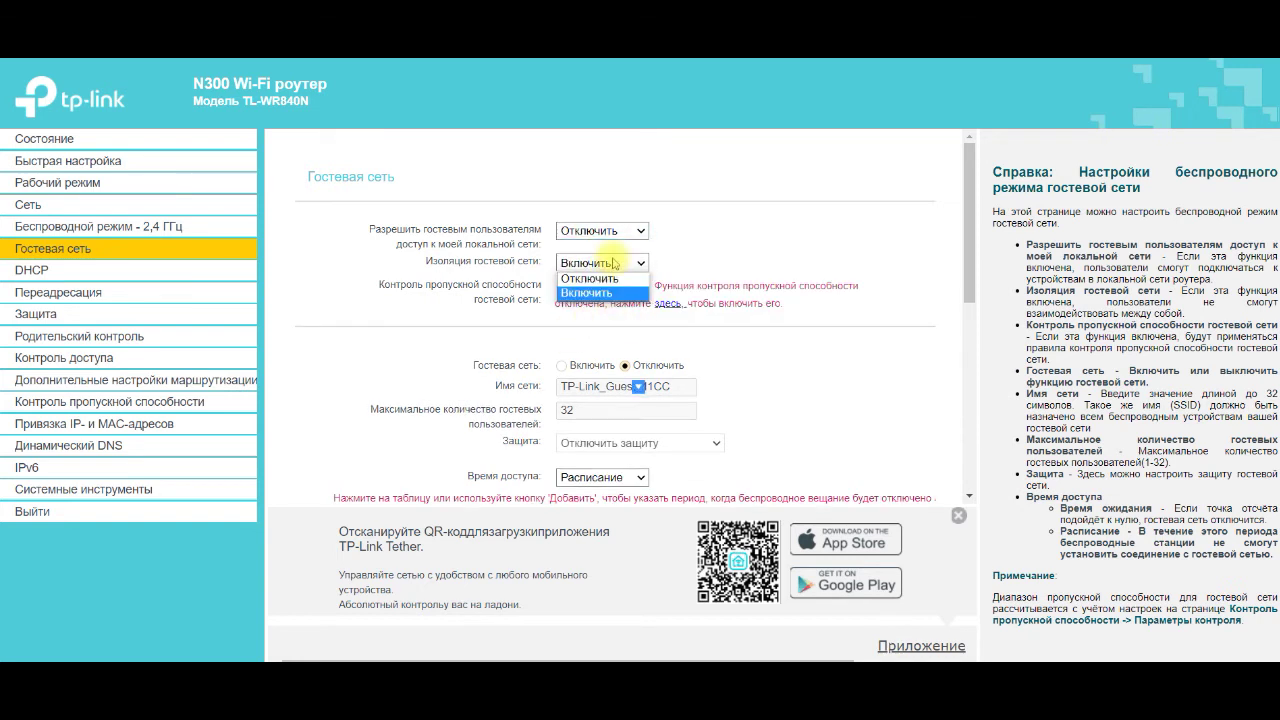
click(603, 280)
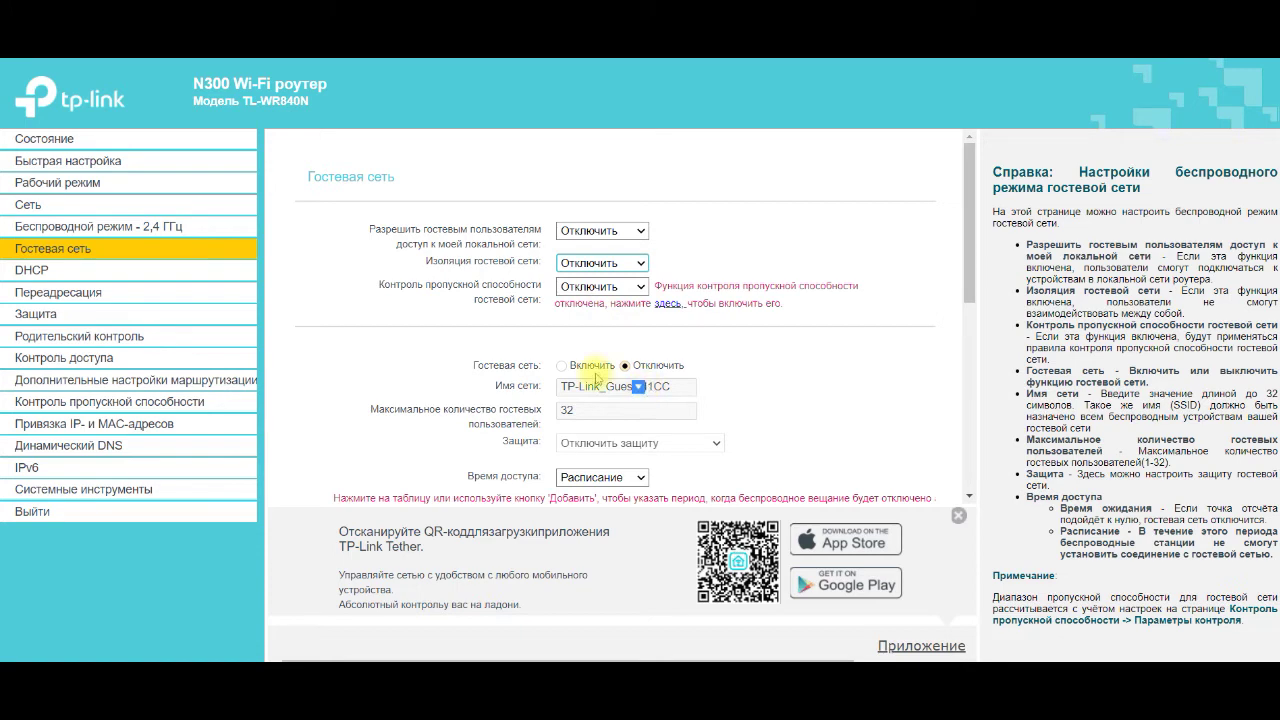
View the port forwarding settings: Виртуальный сервер, Port Triggering, DMZ and UPnP
click(52, 296)
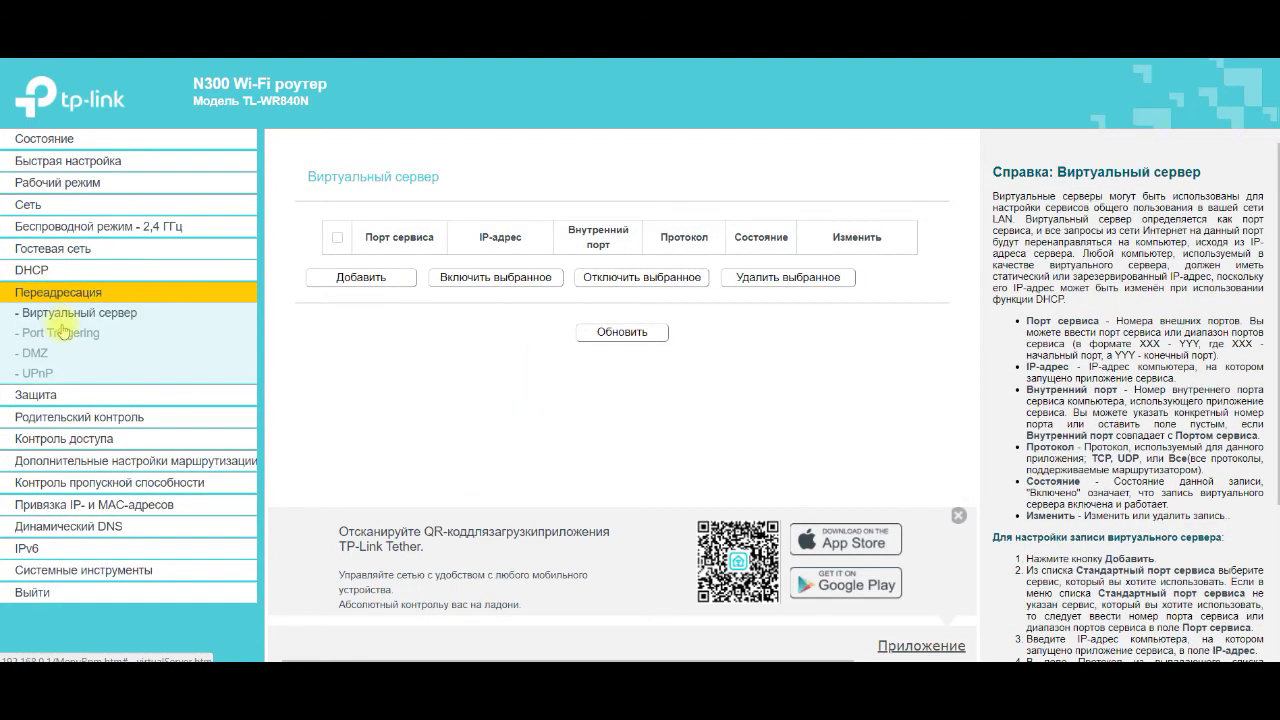
click(58, 336)
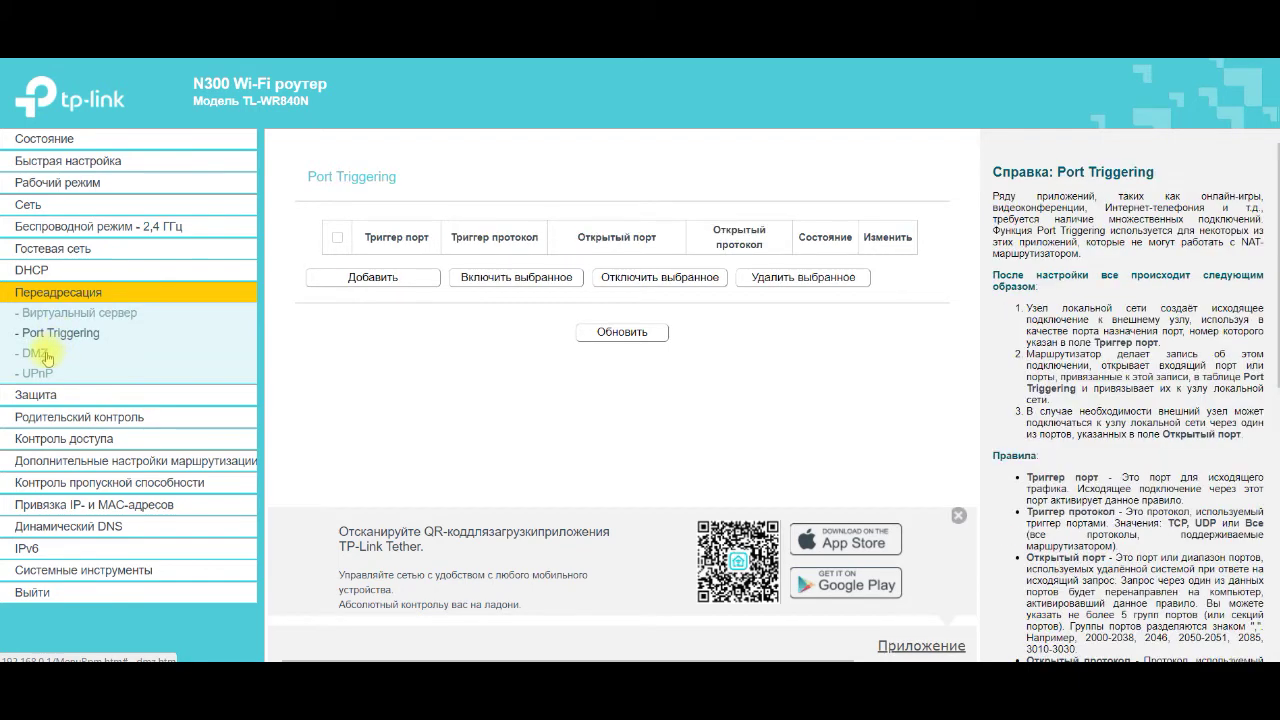
click(38, 354)
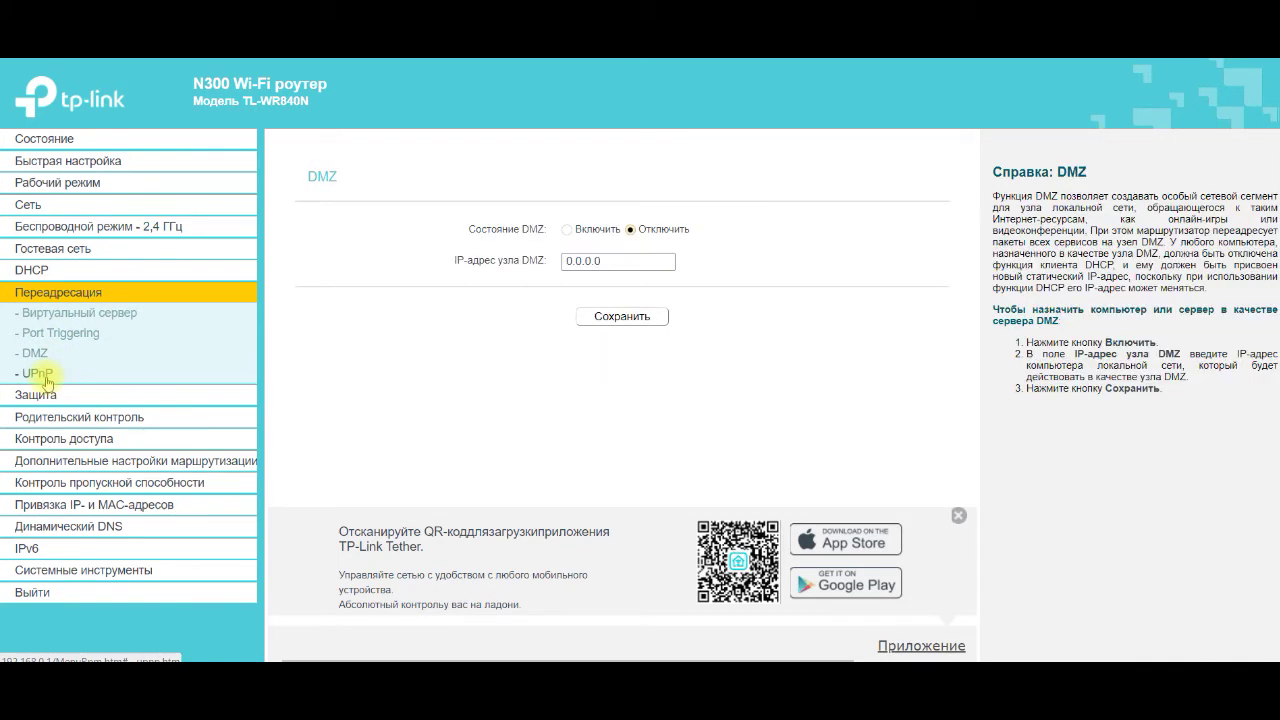
click(45, 376)
click(55, 248)
Enter wifi as the 2.4 GHz wireless network name in the basic wireless settings
click(84, 228)
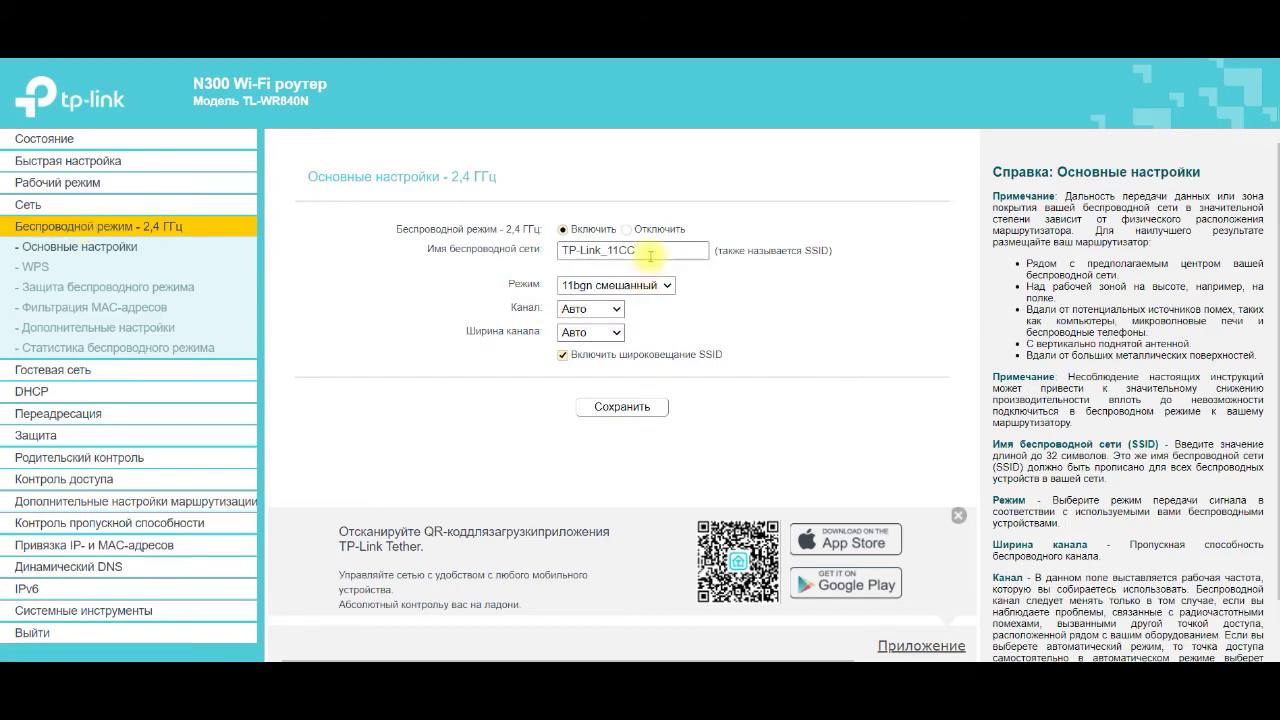
drag(650, 256, 534, 259)
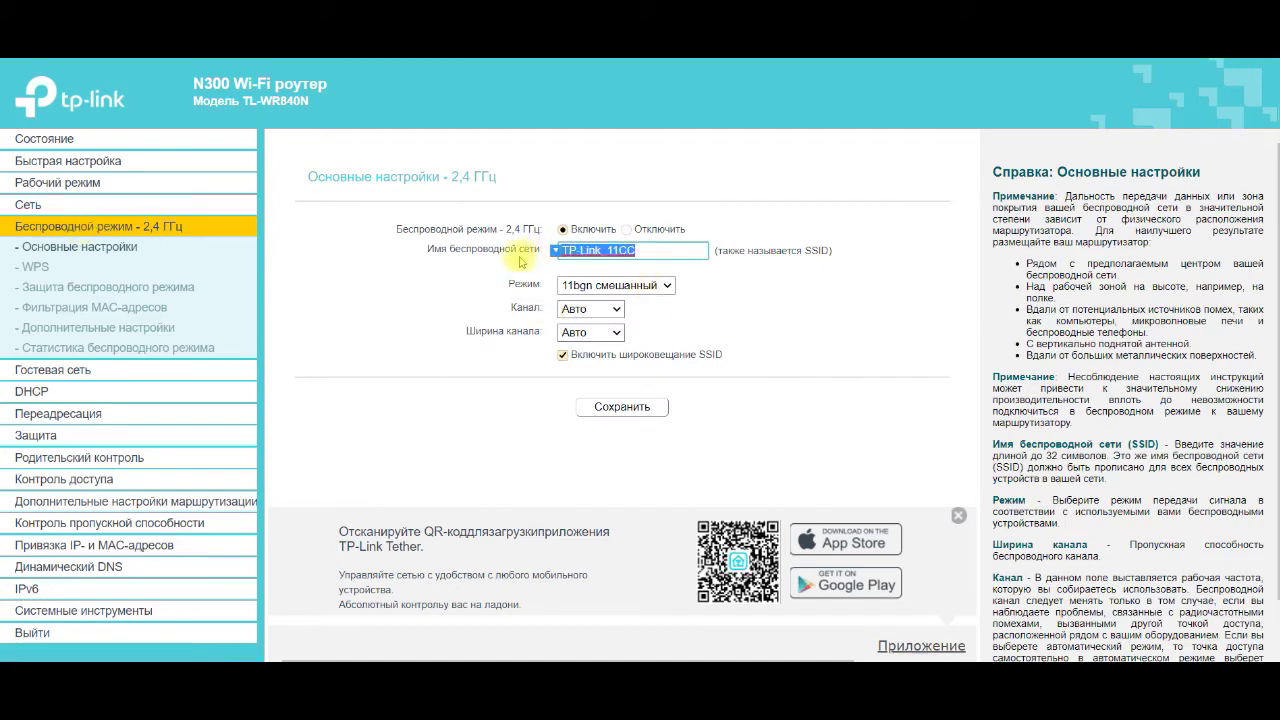
text(wifi)
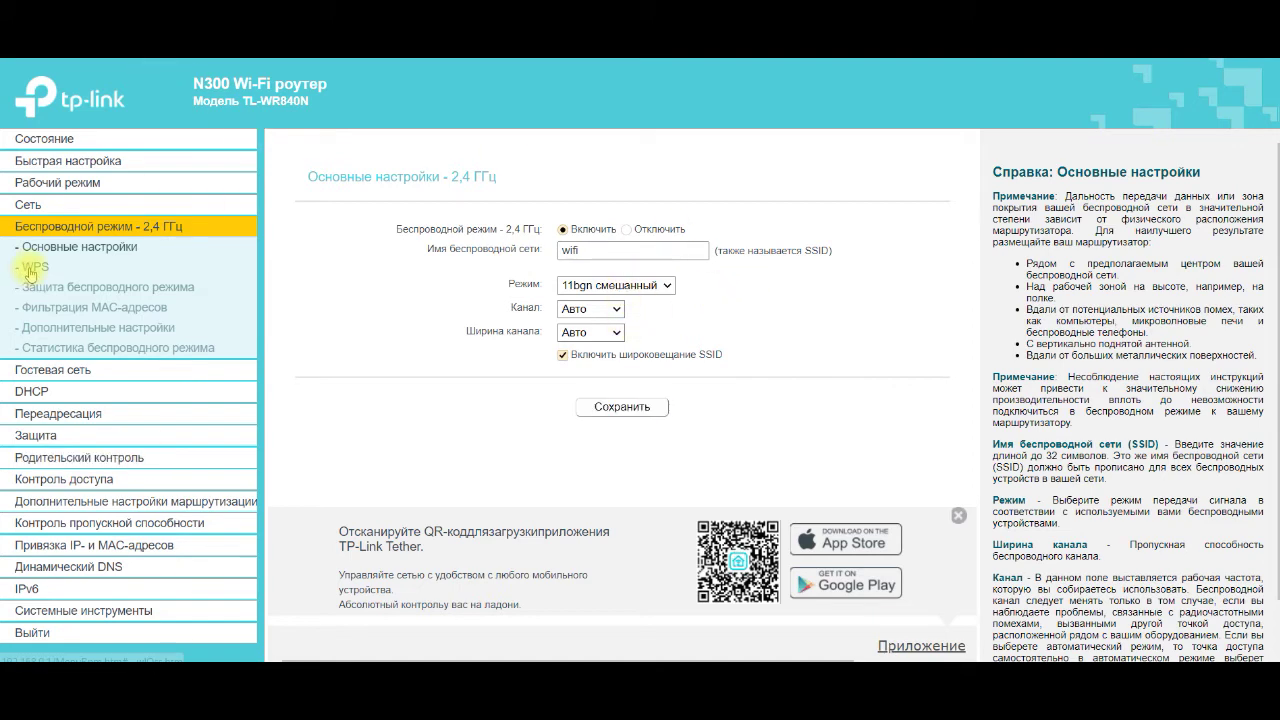
Replace the wireless network password under WPA/WPA2 - Personal, keeping the version at WPA2-PSK, and view the remaining security options
click(33, 268)
click(53, 290)
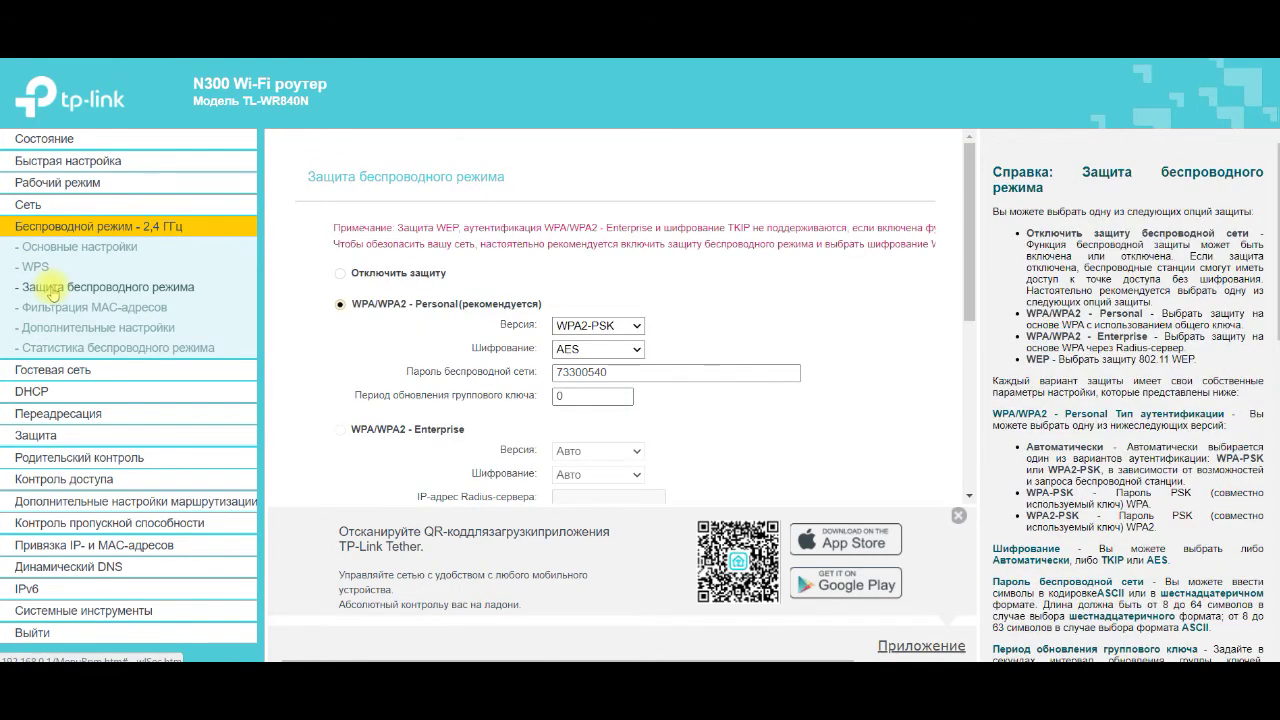
click(594, 328)
click(730, 308)
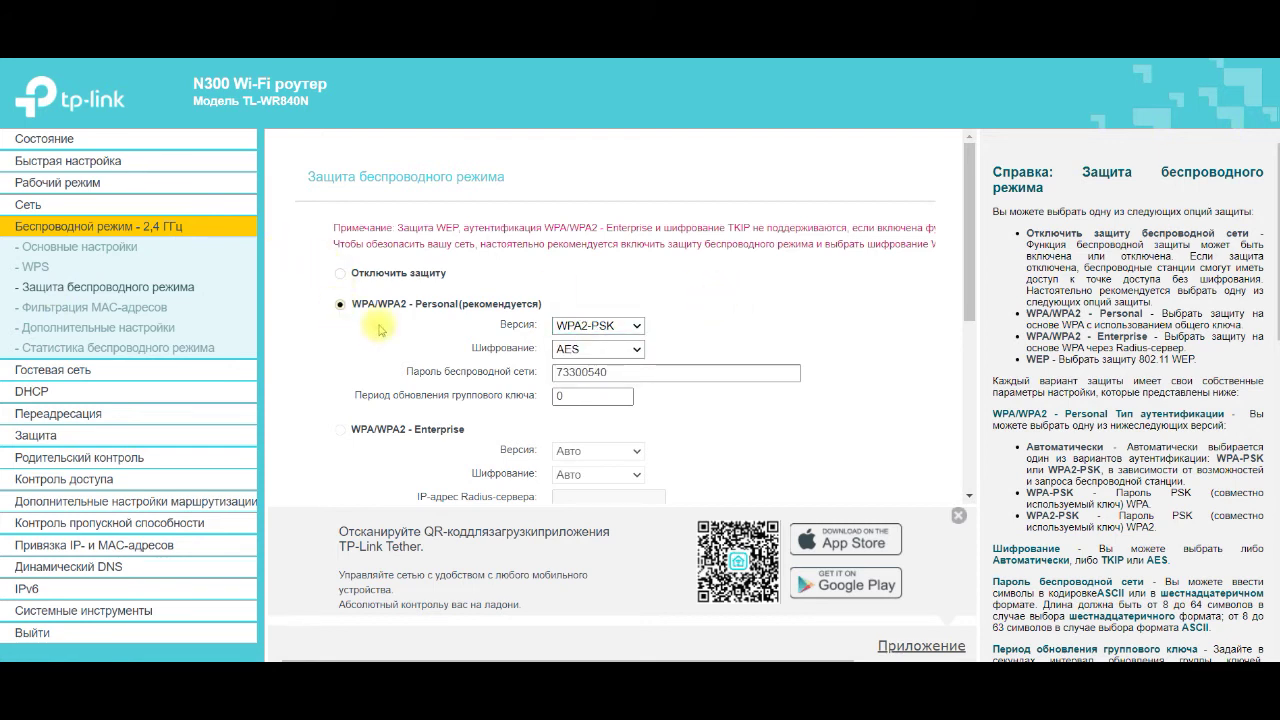
drag(612, 374, 486, 368)
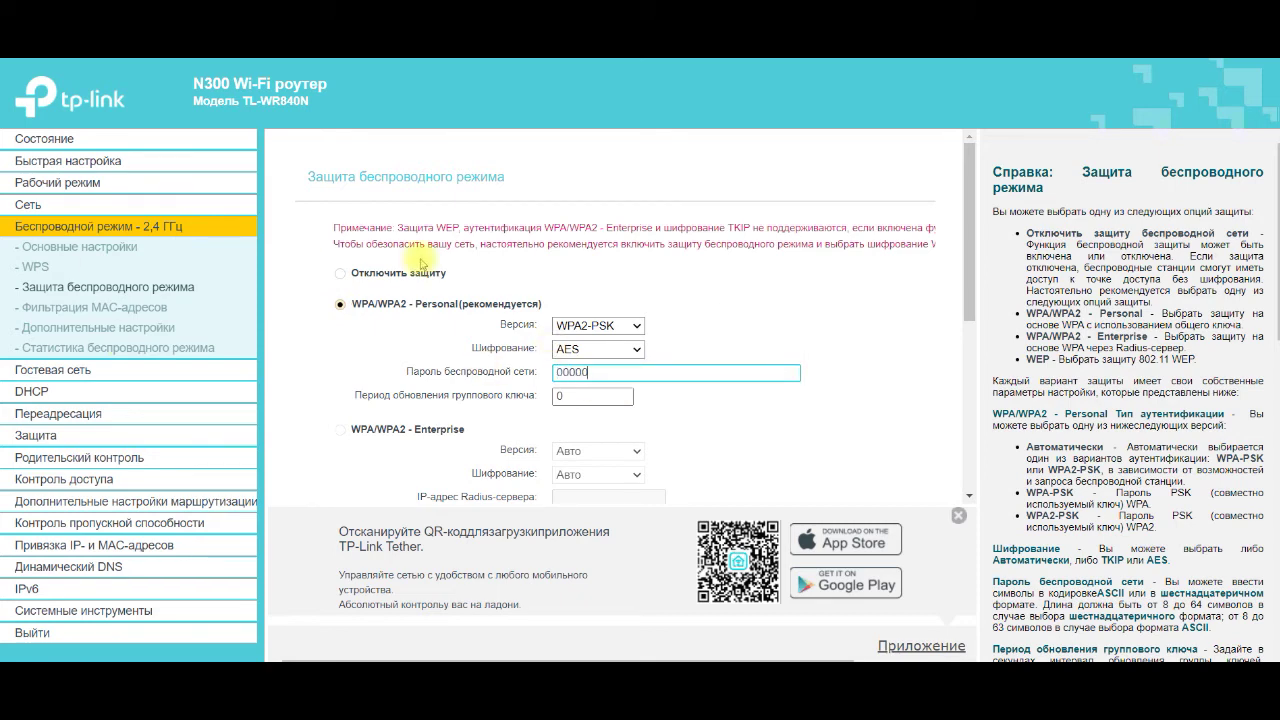
scroll(690, 370, down, 4)
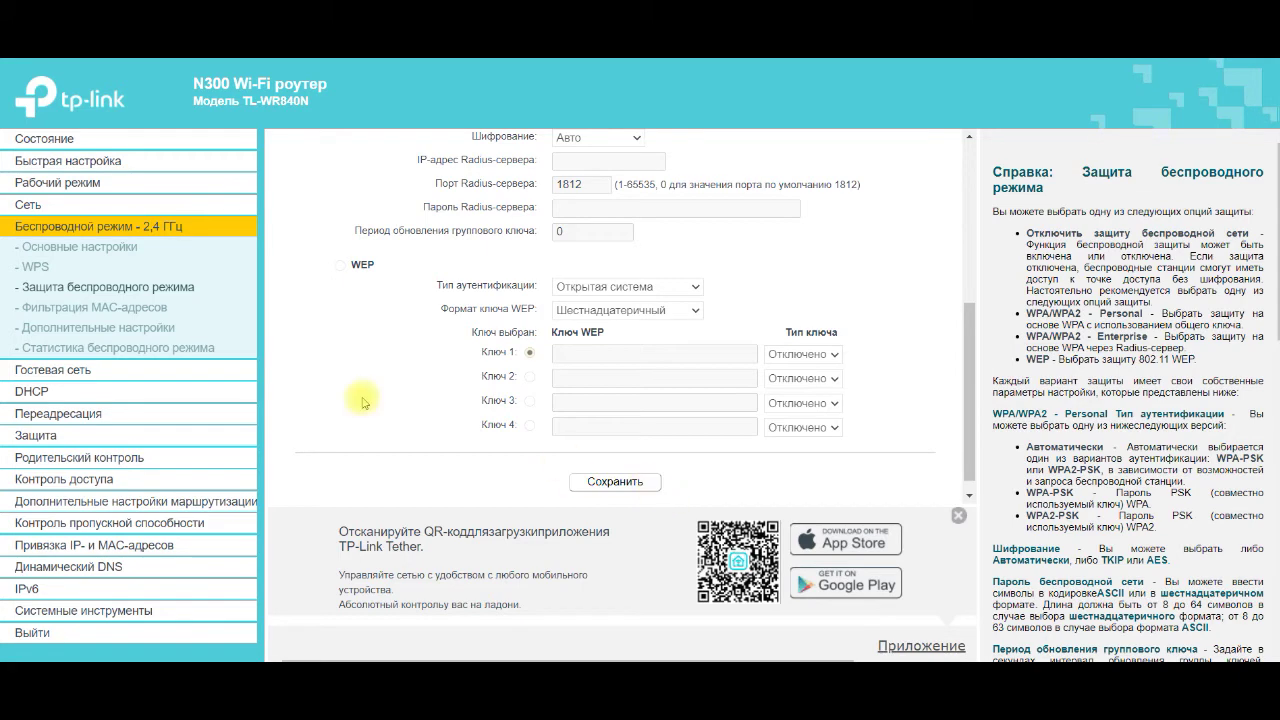
Set the router's operating mode to Усилитель Wi-Fi сигнала, save it and confirm the change
click(59, 190)
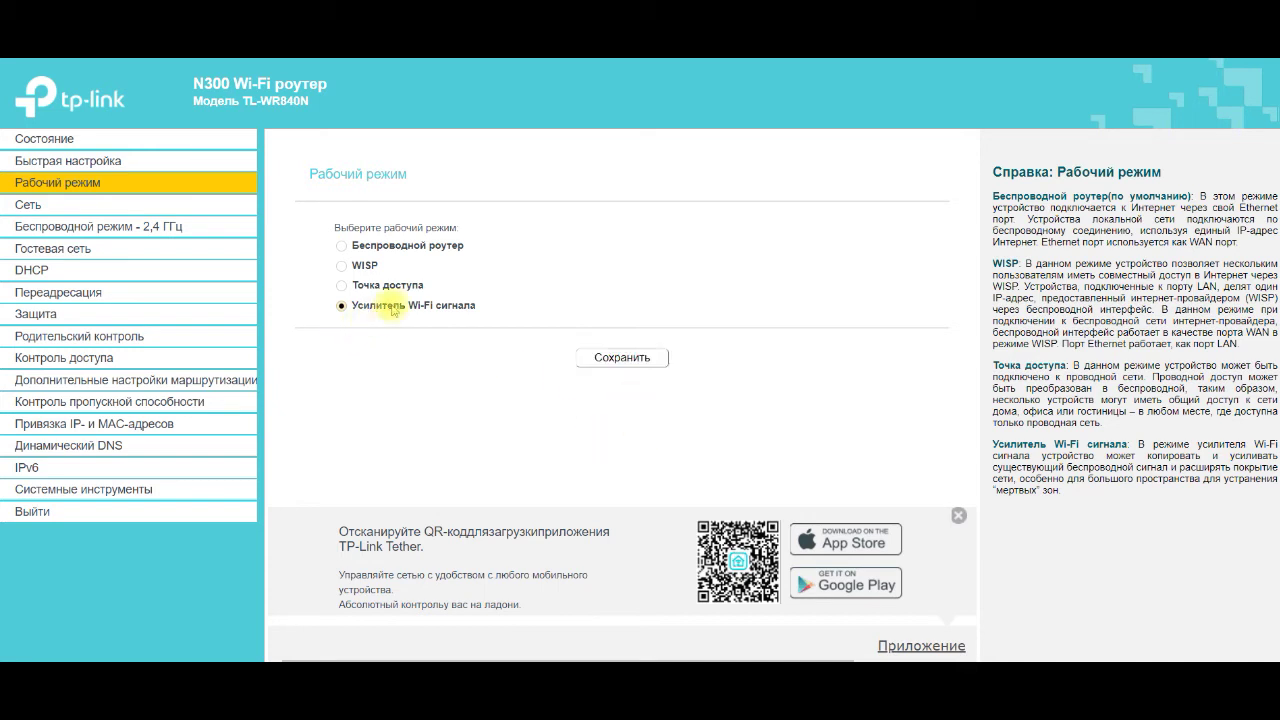
click(616, 356)
click(750, 195)
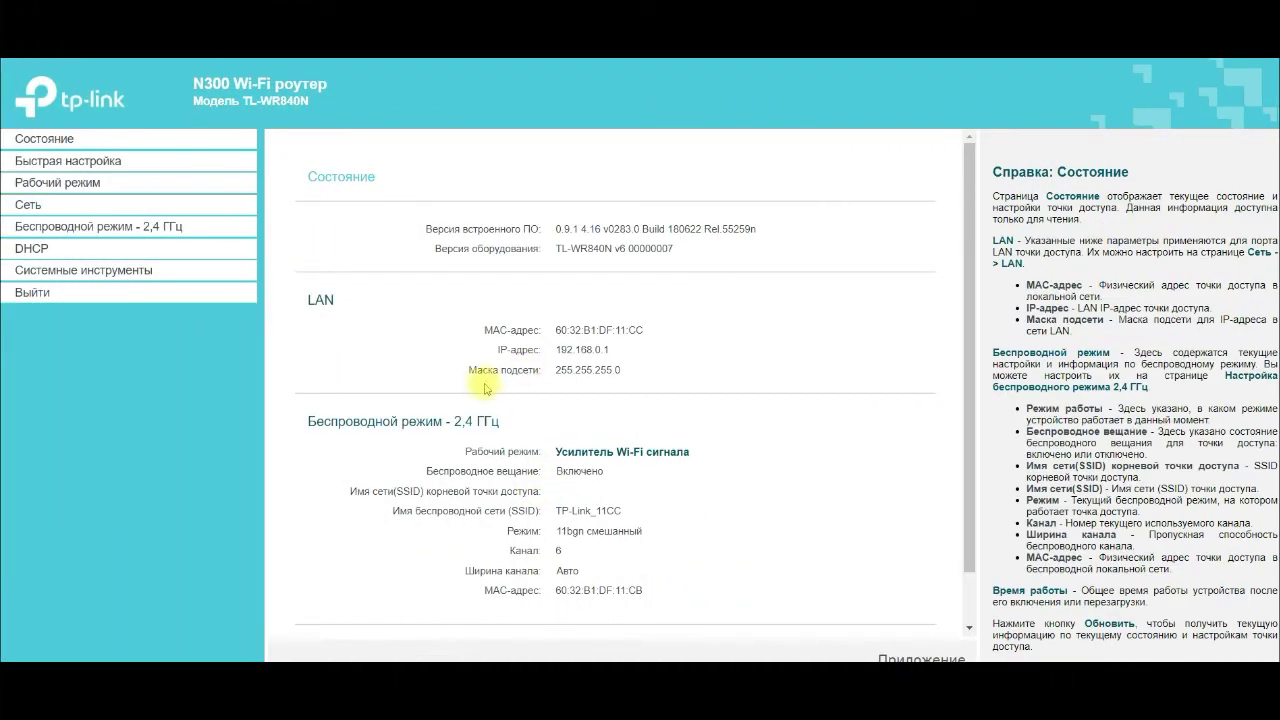
Check the operating mode in the 2.4 GHz wireless section of the status page
scroll(585, 420, down, 1)
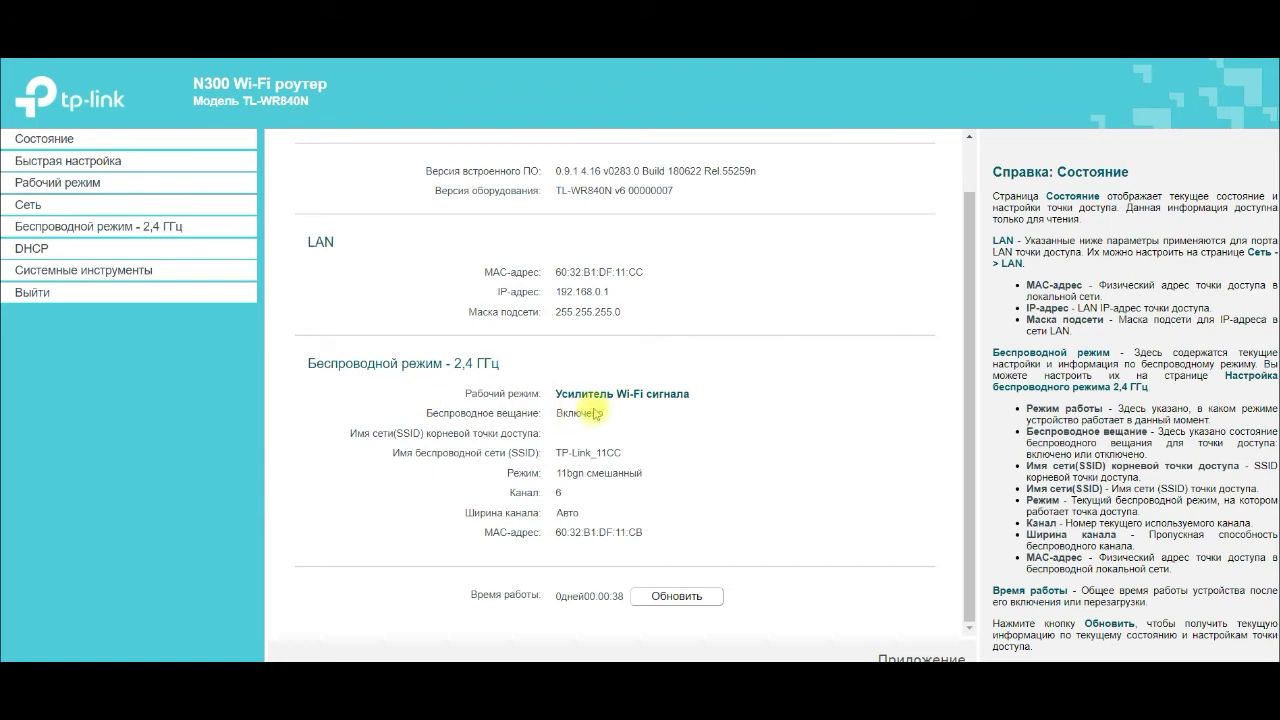
drag(307, 363, 500, 363)
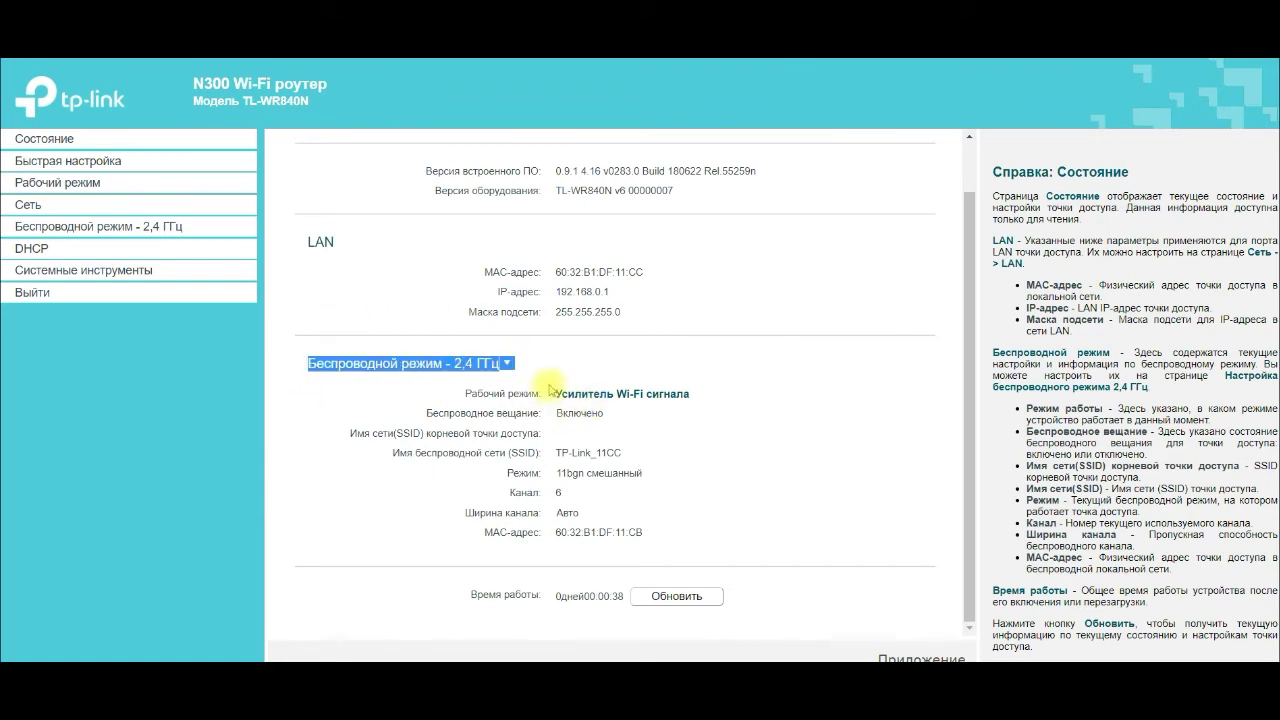
drag(556, 393, 664, 390)
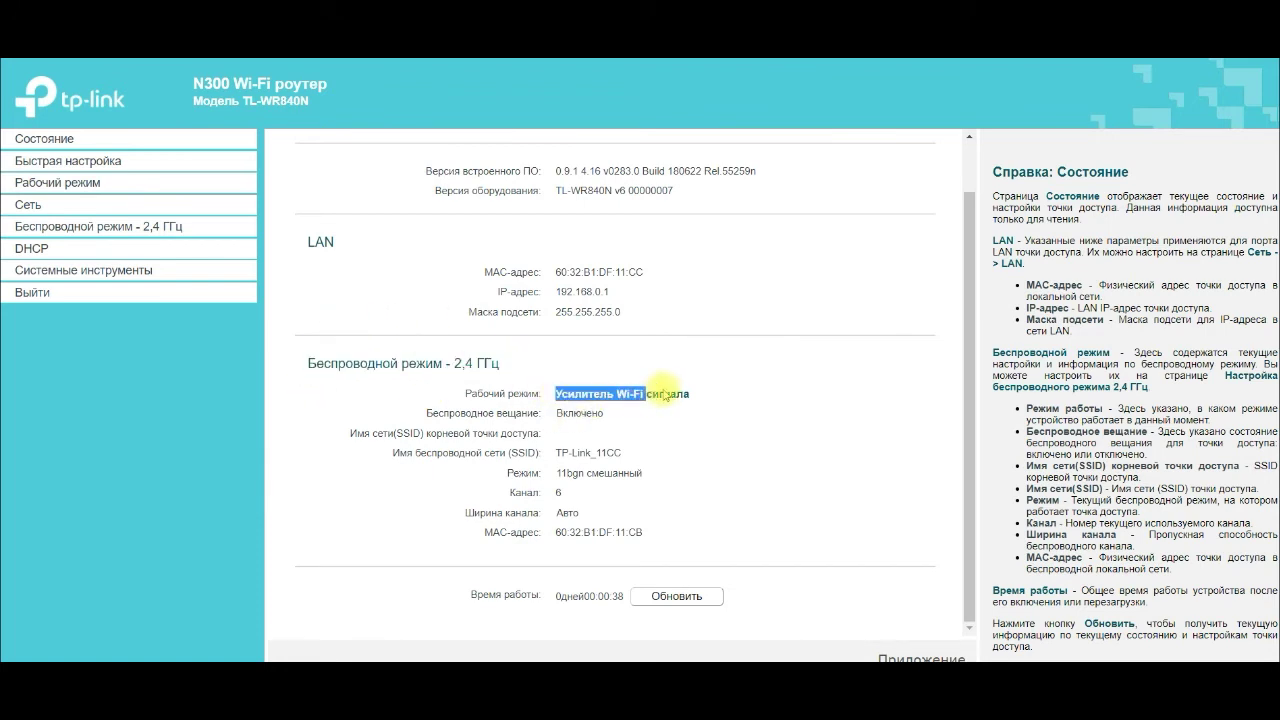
click(624, 368)
scroll(450, 300, up, 1)
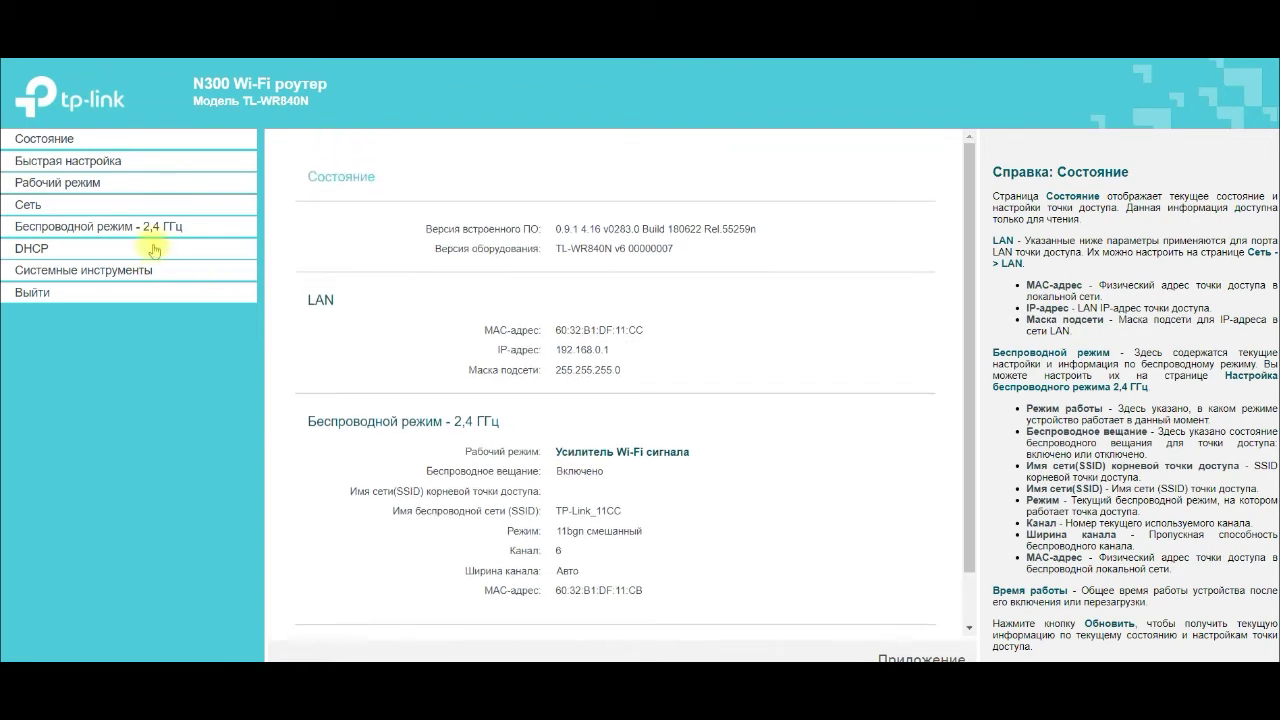
Start the quick setup wizard and scan for access points to extend
click(70, 162)
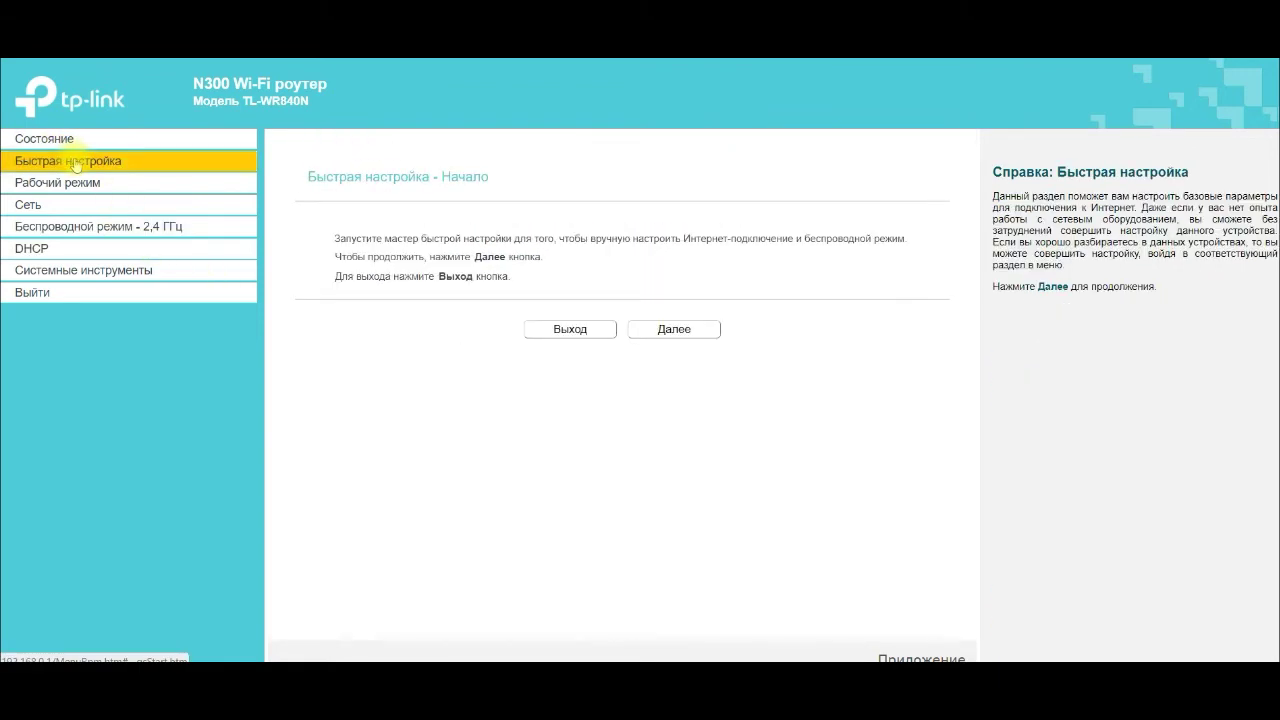
click(675, 331)
click(674, 376)
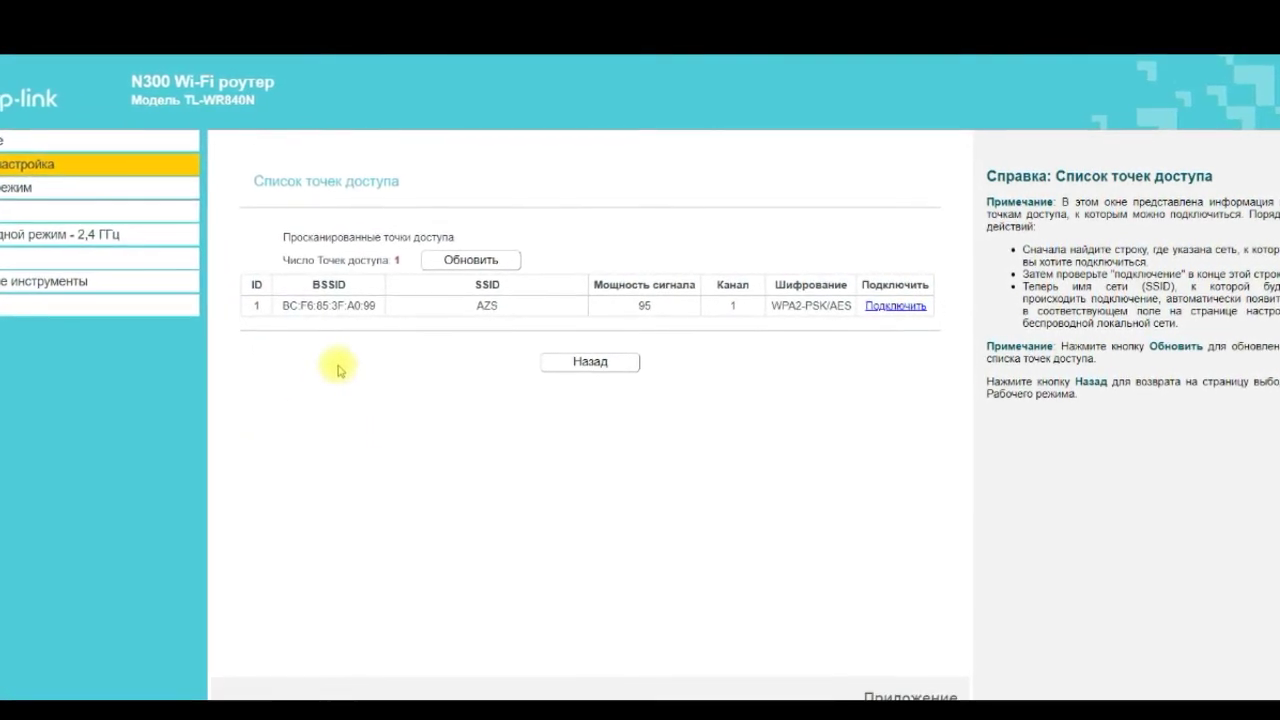
Examine the found access point's SSID, signal strength and channel in the scan list
double_click(477, 309)
click(530, 311)
double_click(628, 313)
click(680, 357)
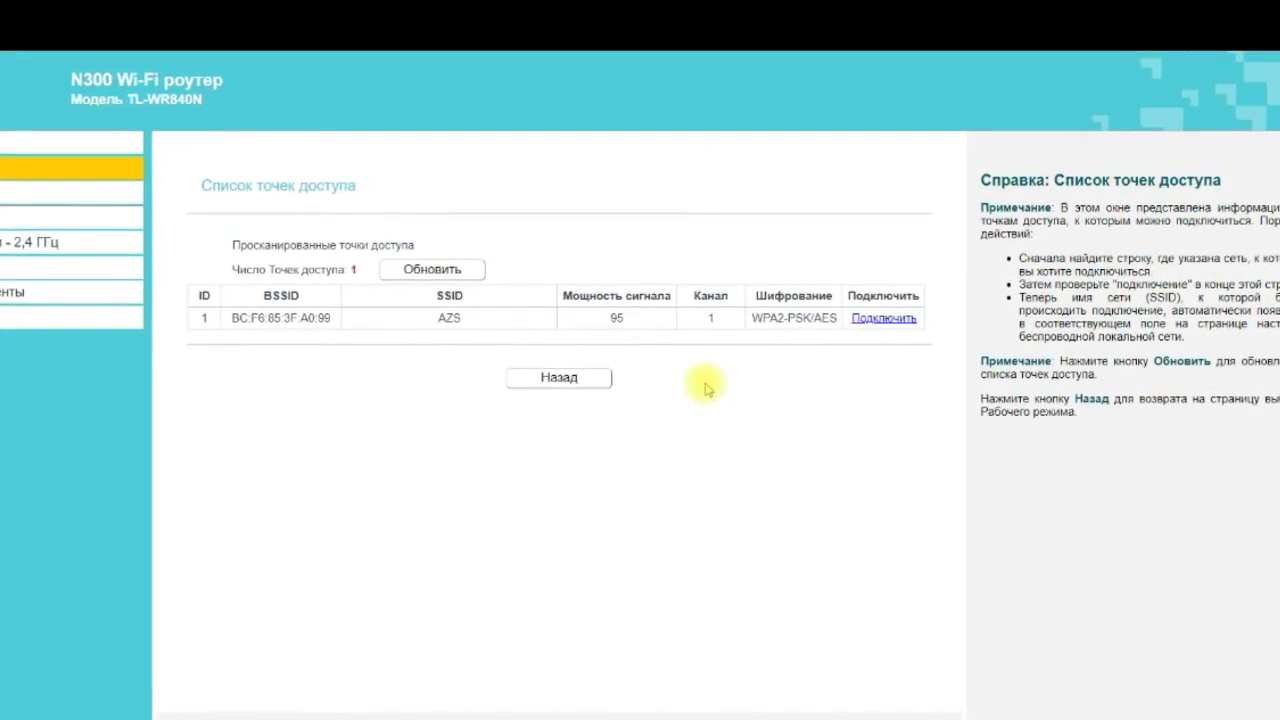
double_click(602, 320)
click(742, 401)
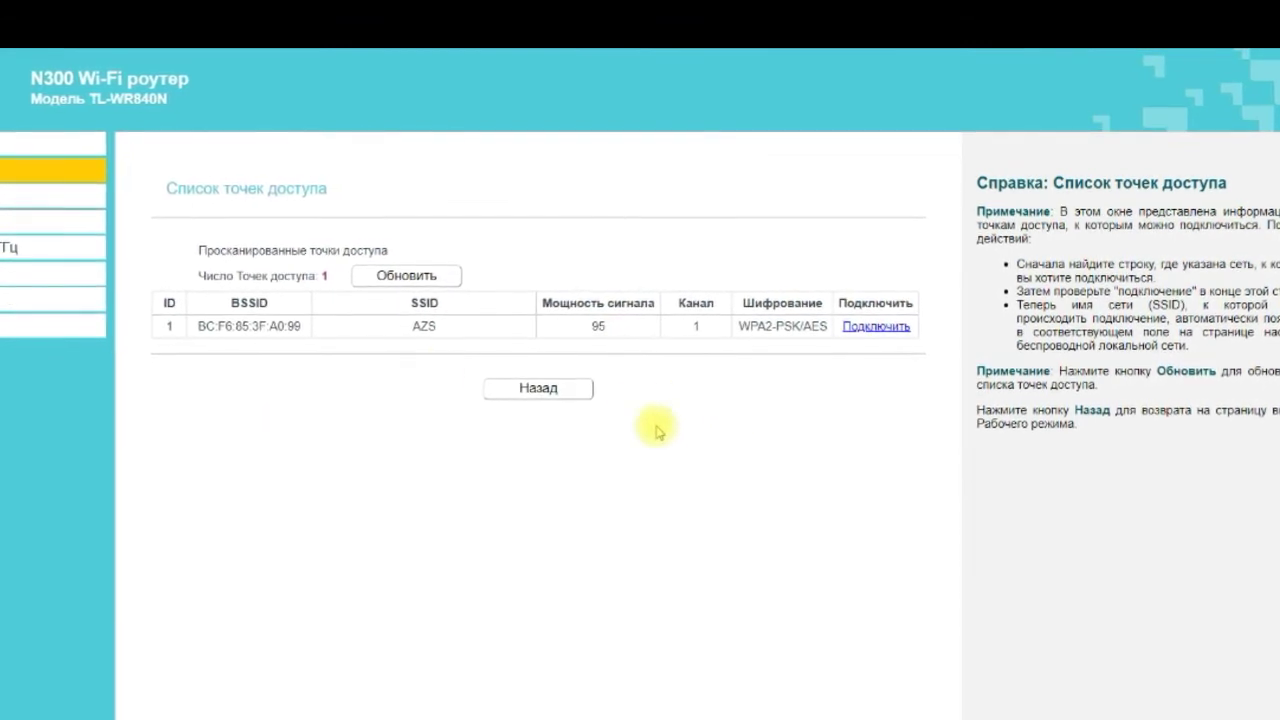
double_click(586, 330)
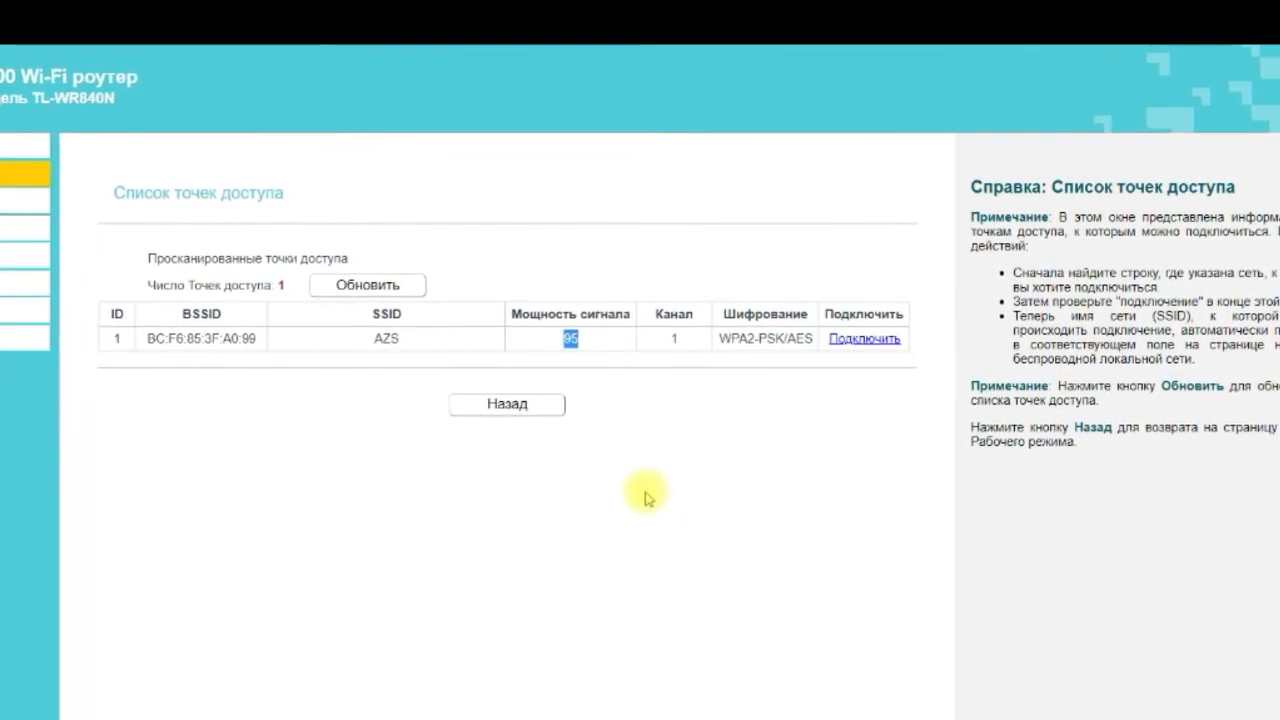
click(619, 354)
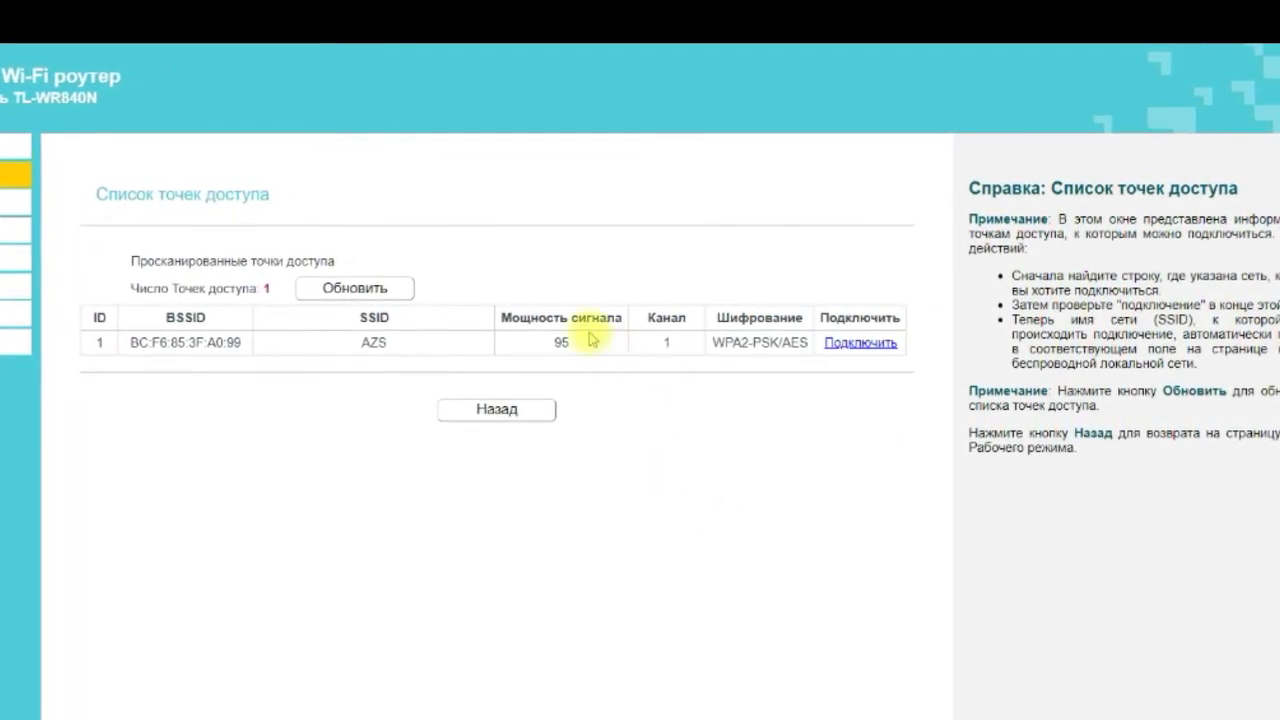
double_click(560, 344)
click(603, 350)
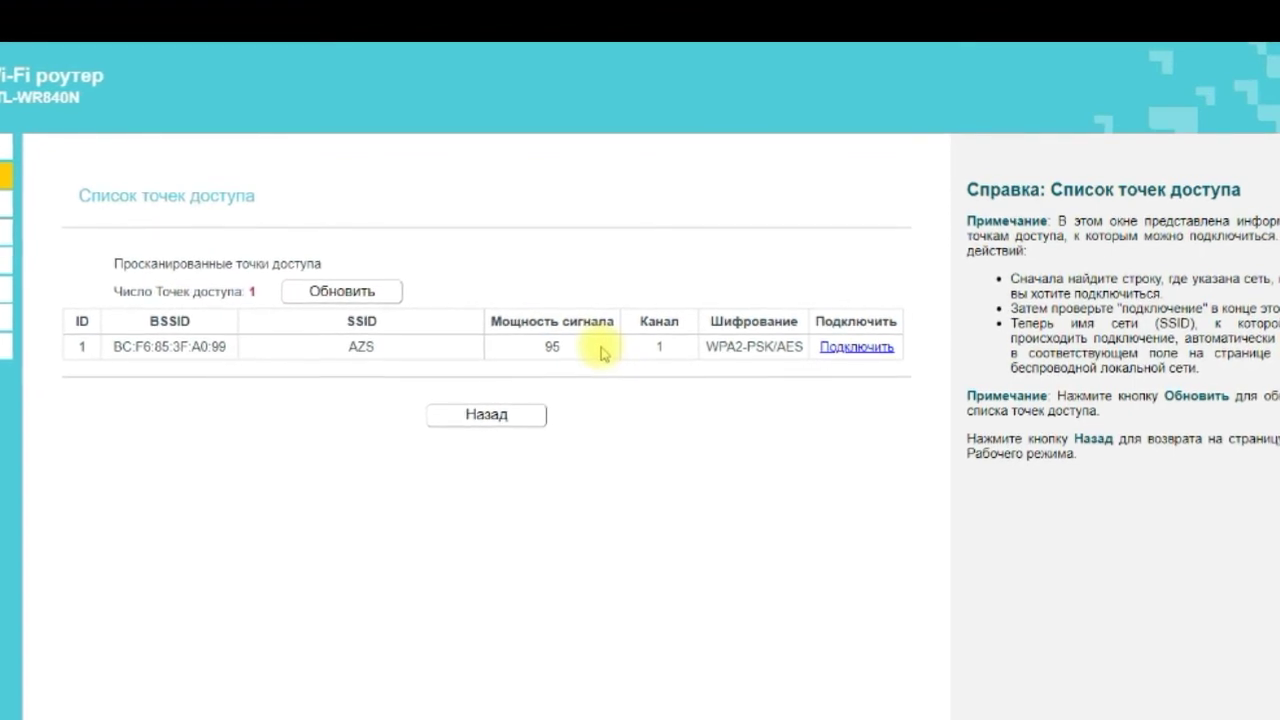
double_click(550, 347)
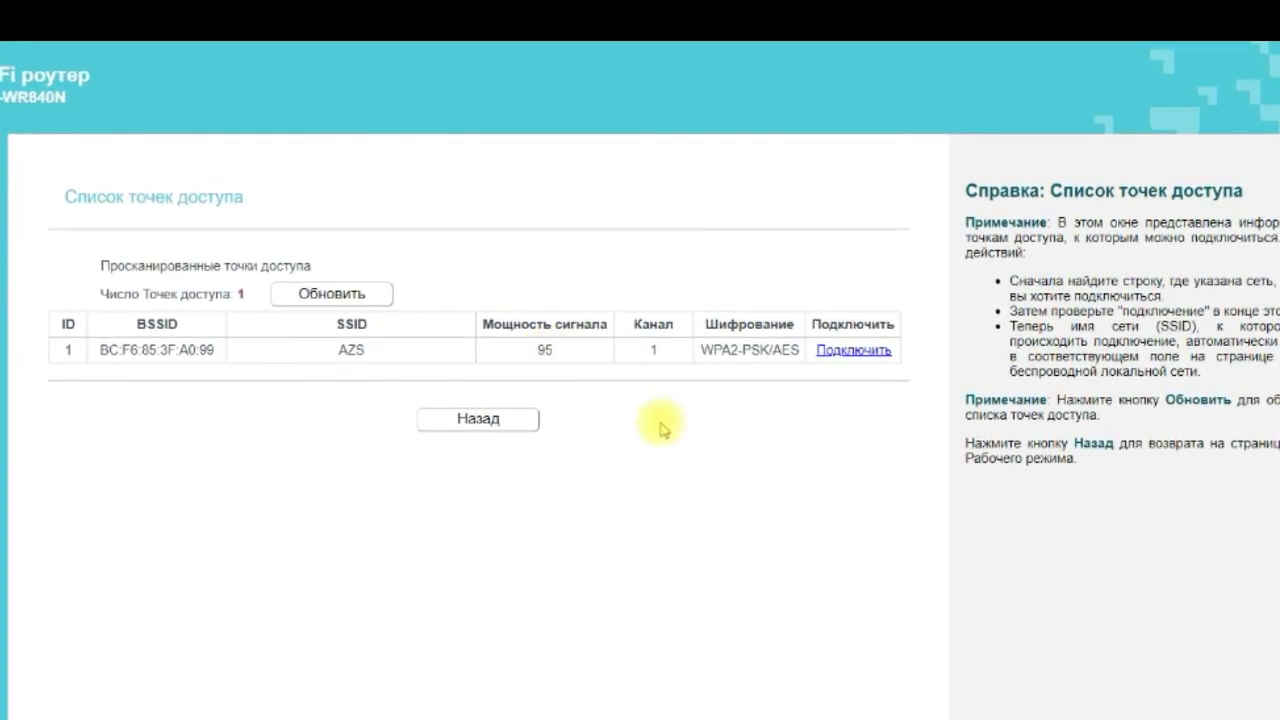
double_click(653, 350)
click(678, 392)
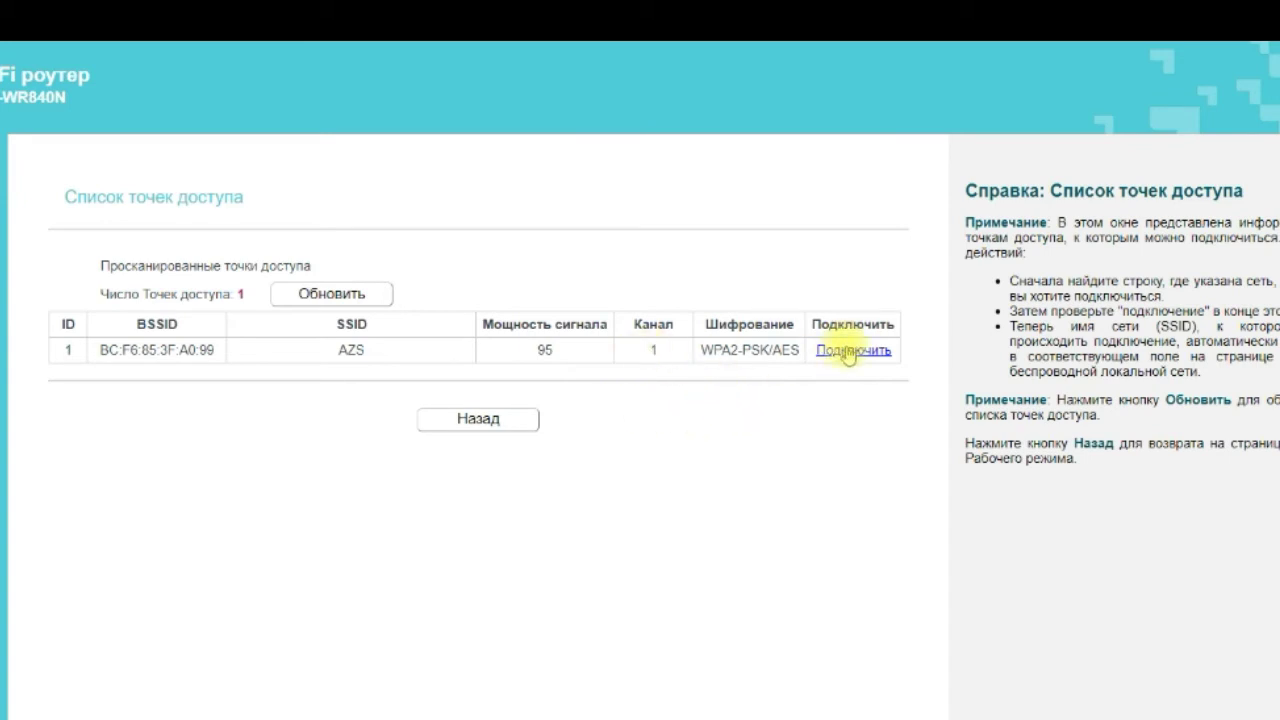
Choose the scanned AZS access point to connect to and enter its wireless network password
double_click(345, 350)
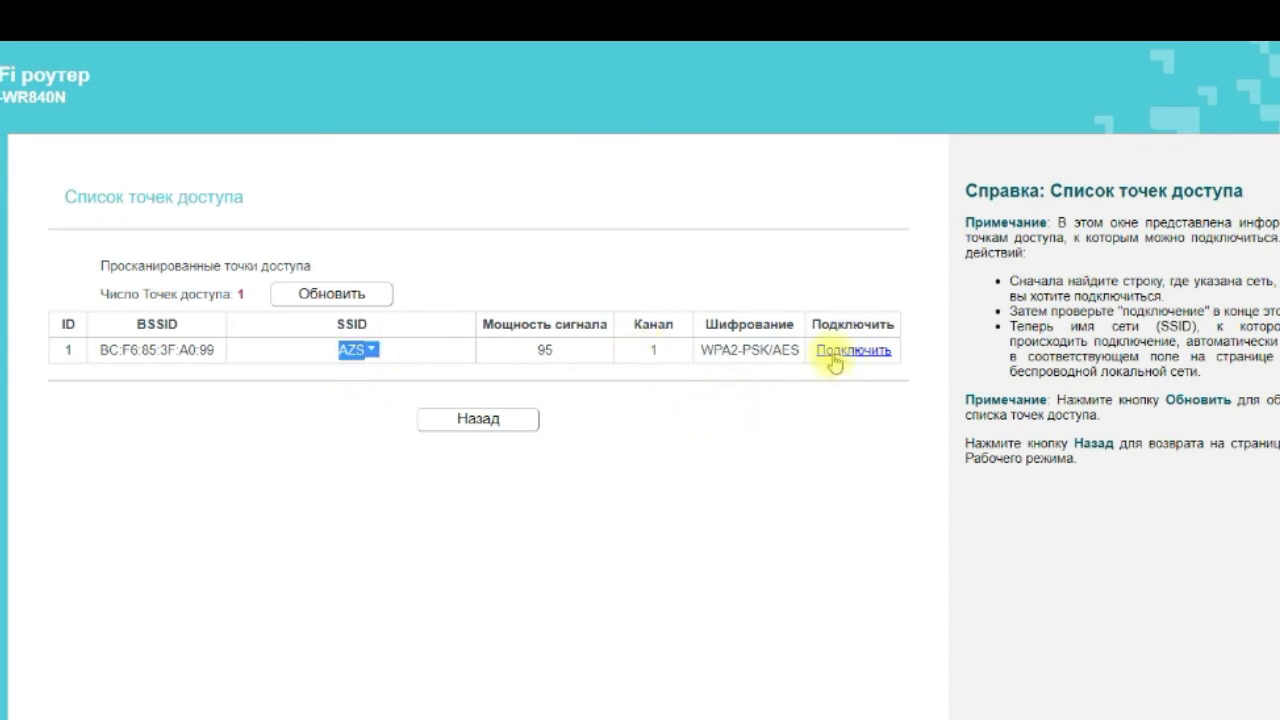
click(832, 354)
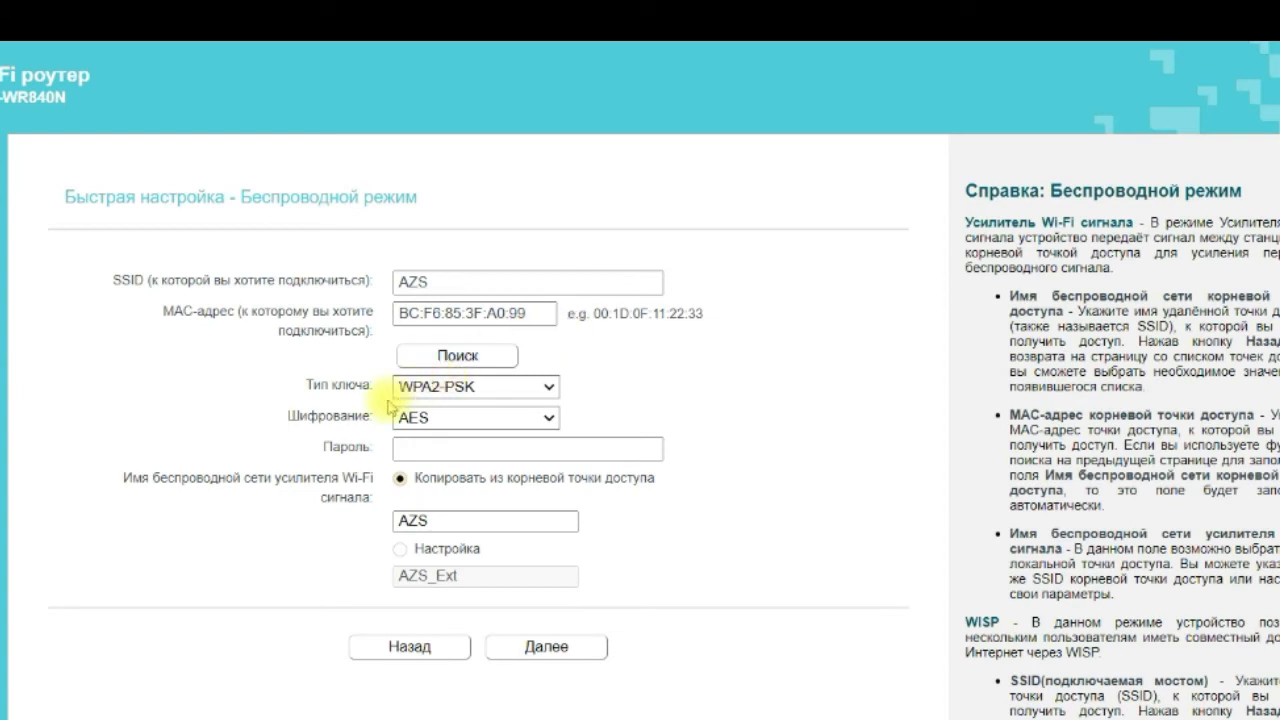
click(420, 448)
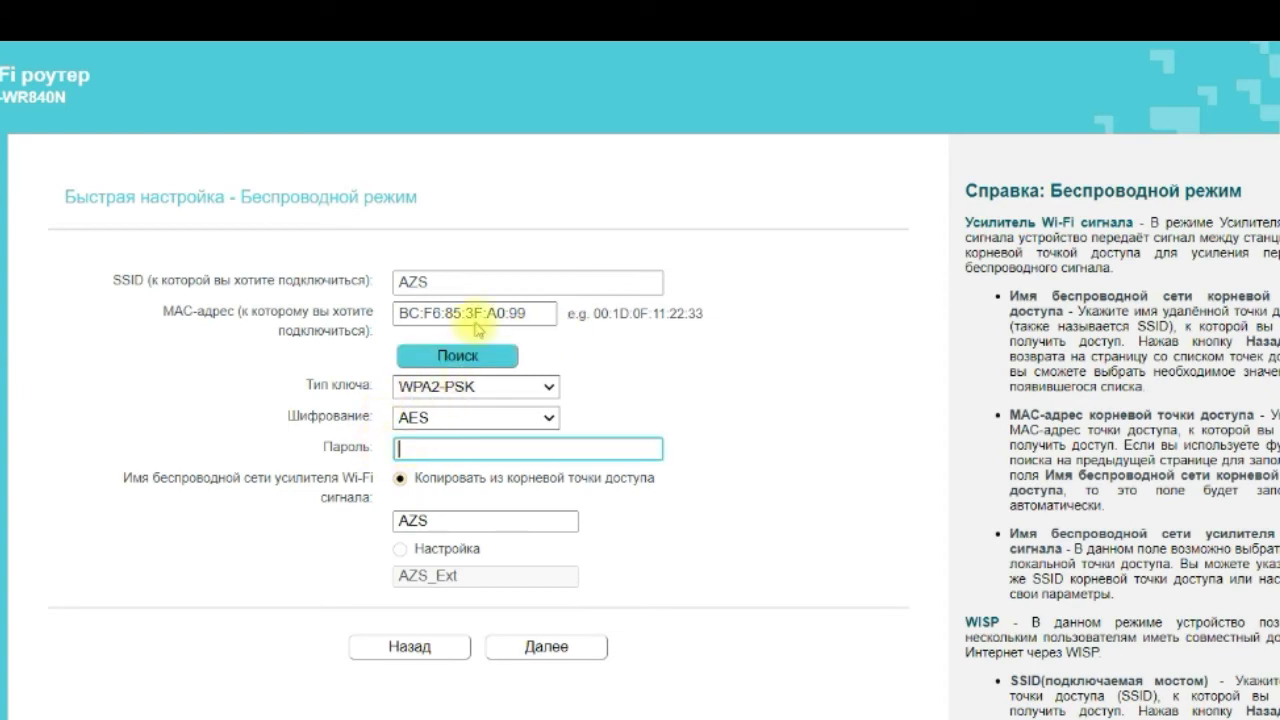
double_click(412, 282)
click(523, 286)
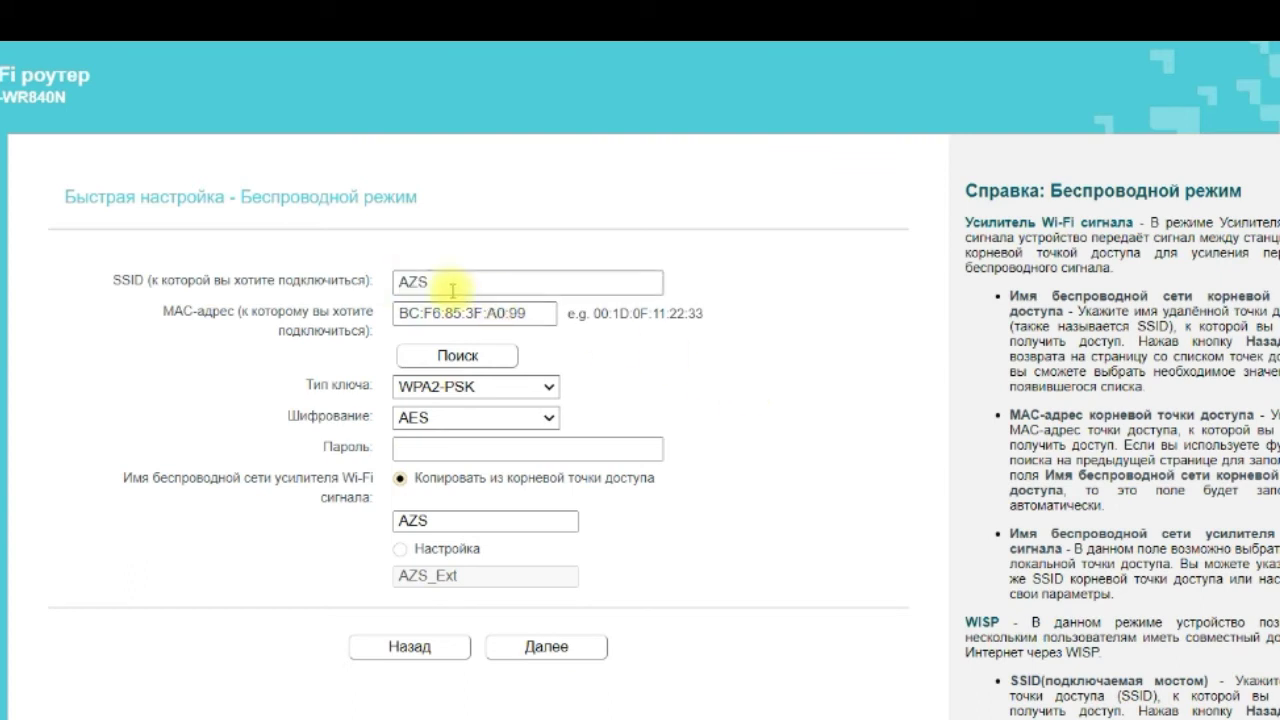
double_click(523, 279)
click(523, 279)
click(495, 441)
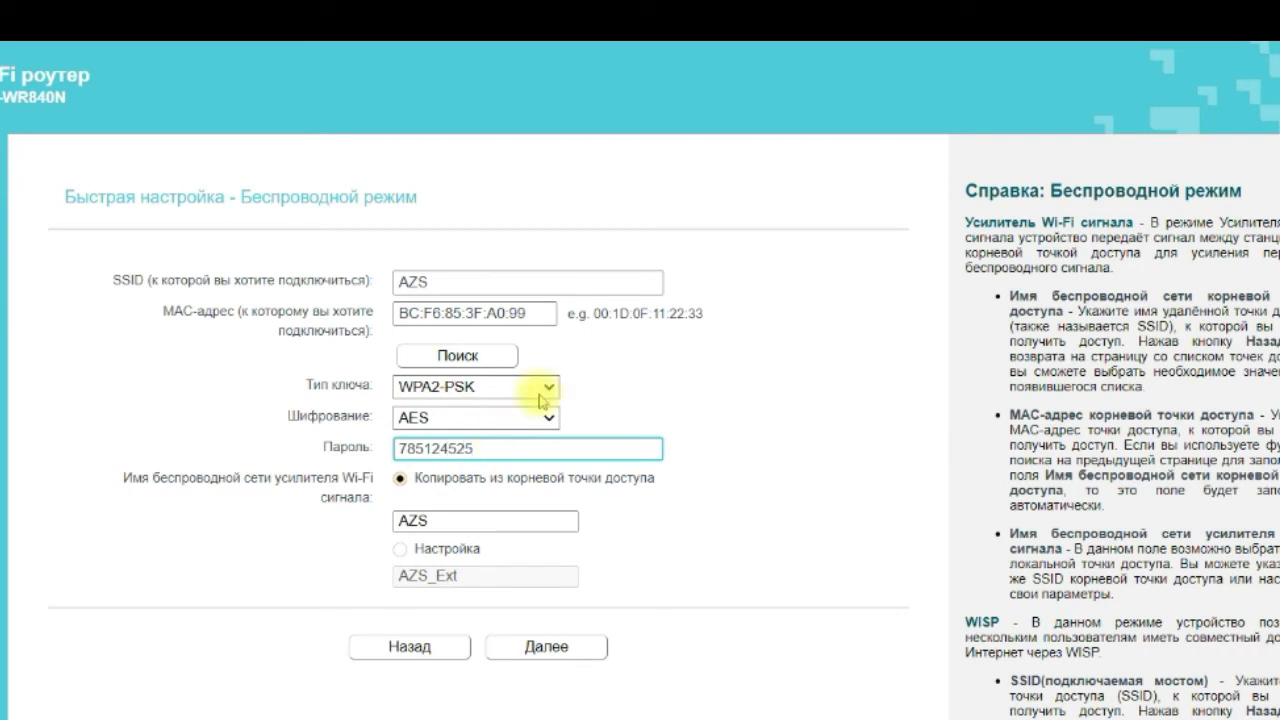
Try the custom extender network name ttt and switch back to copying the name from the root access point
double_click(414, 521)
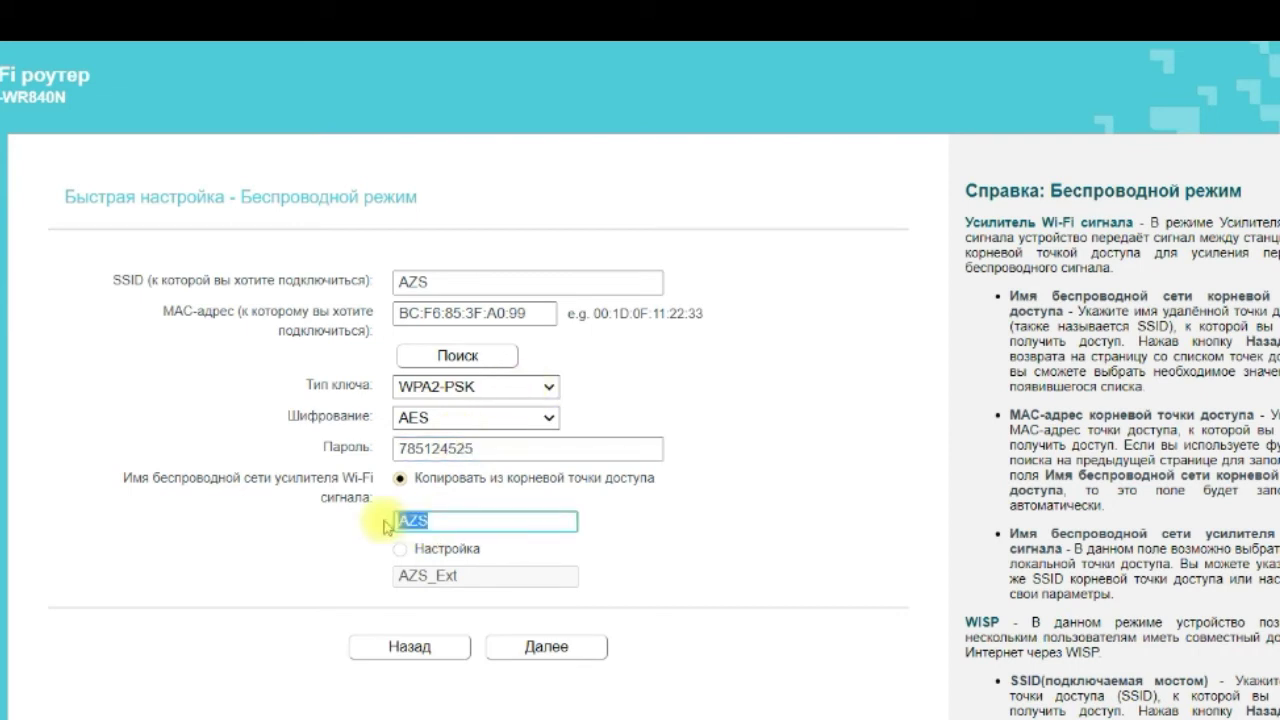
click(451, 521)
click(405, 562)
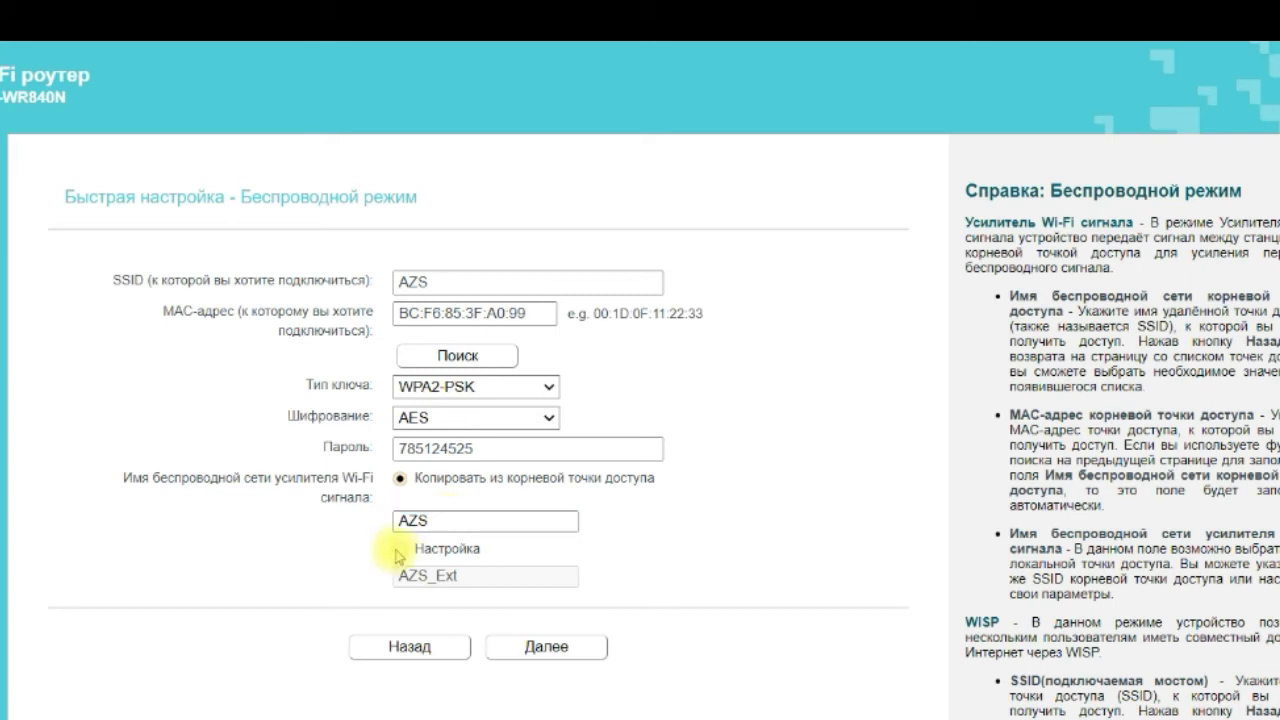
drag(478, 576, 408, 577)
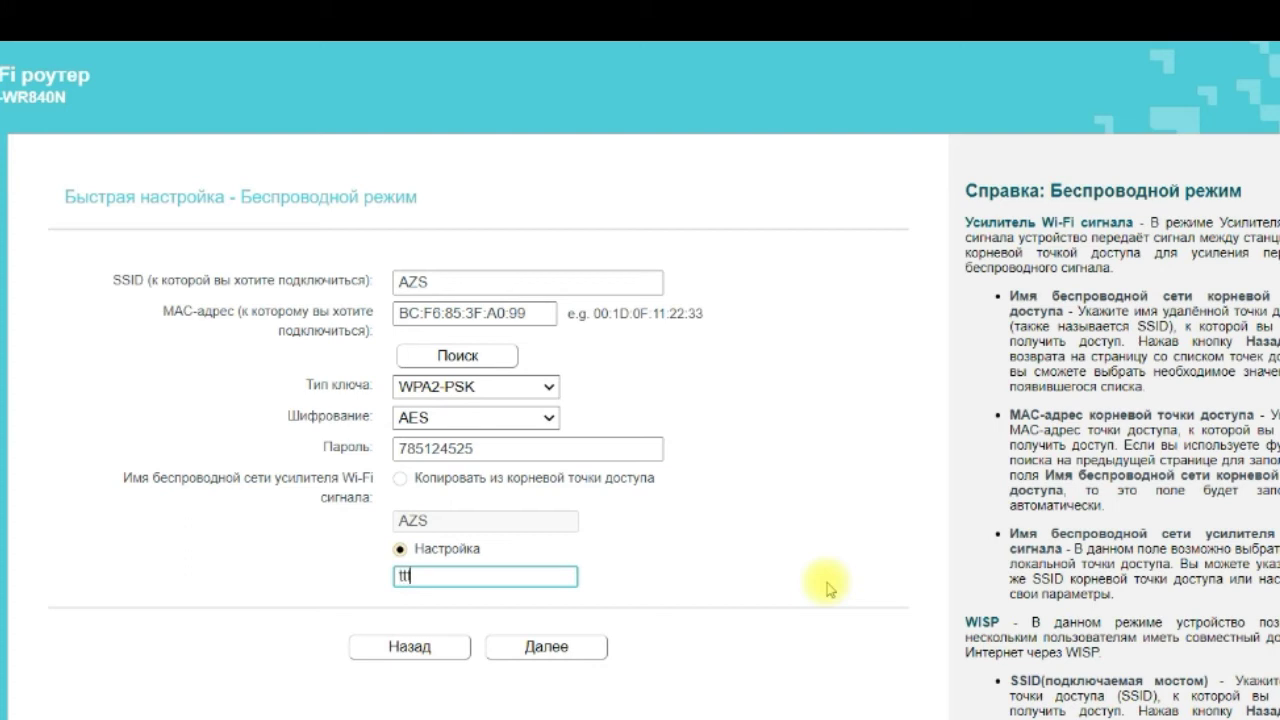
click(401, 478)
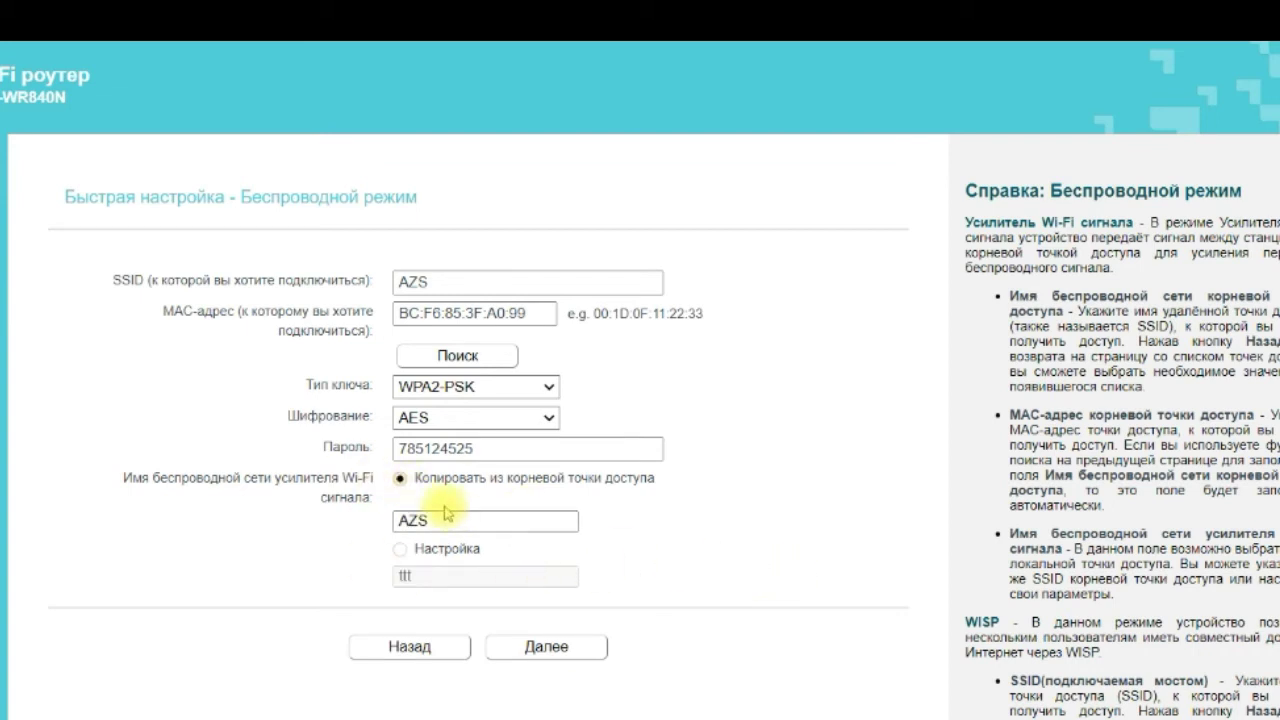
Check the SSID and password fields of the wireless settings and continue to the wizard's network settings
click(443, 280)
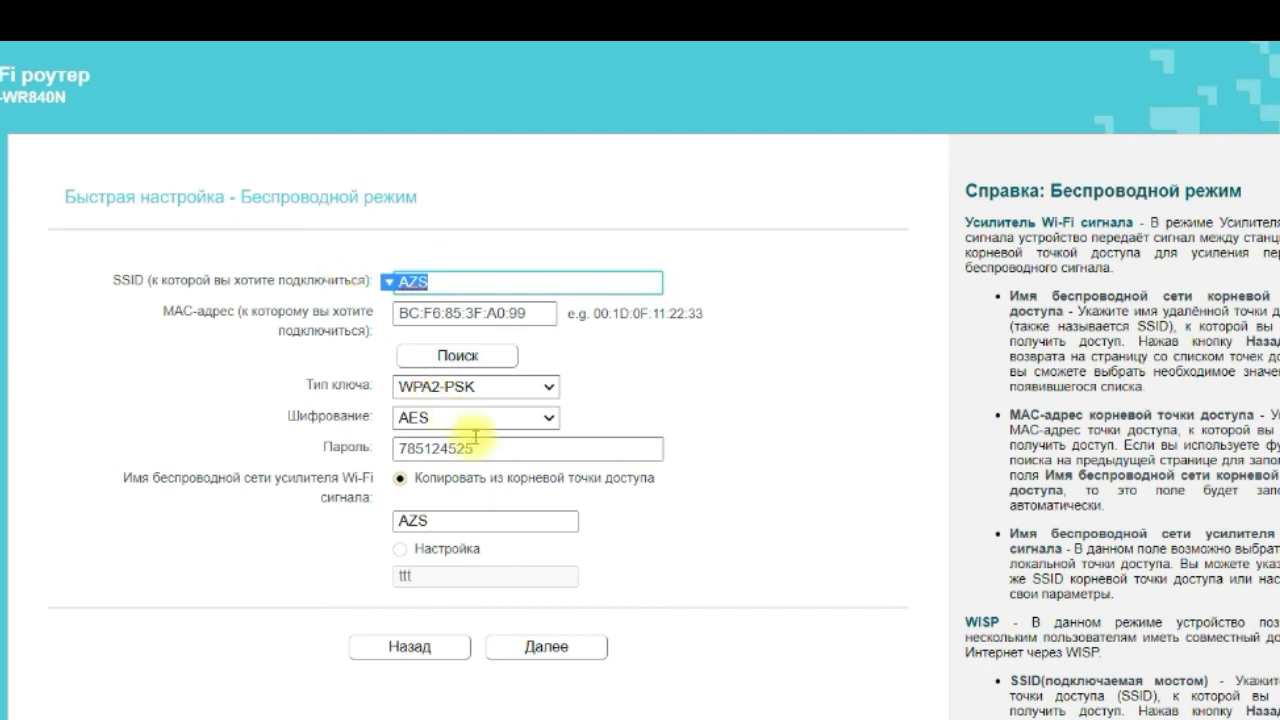
click(380, 448)
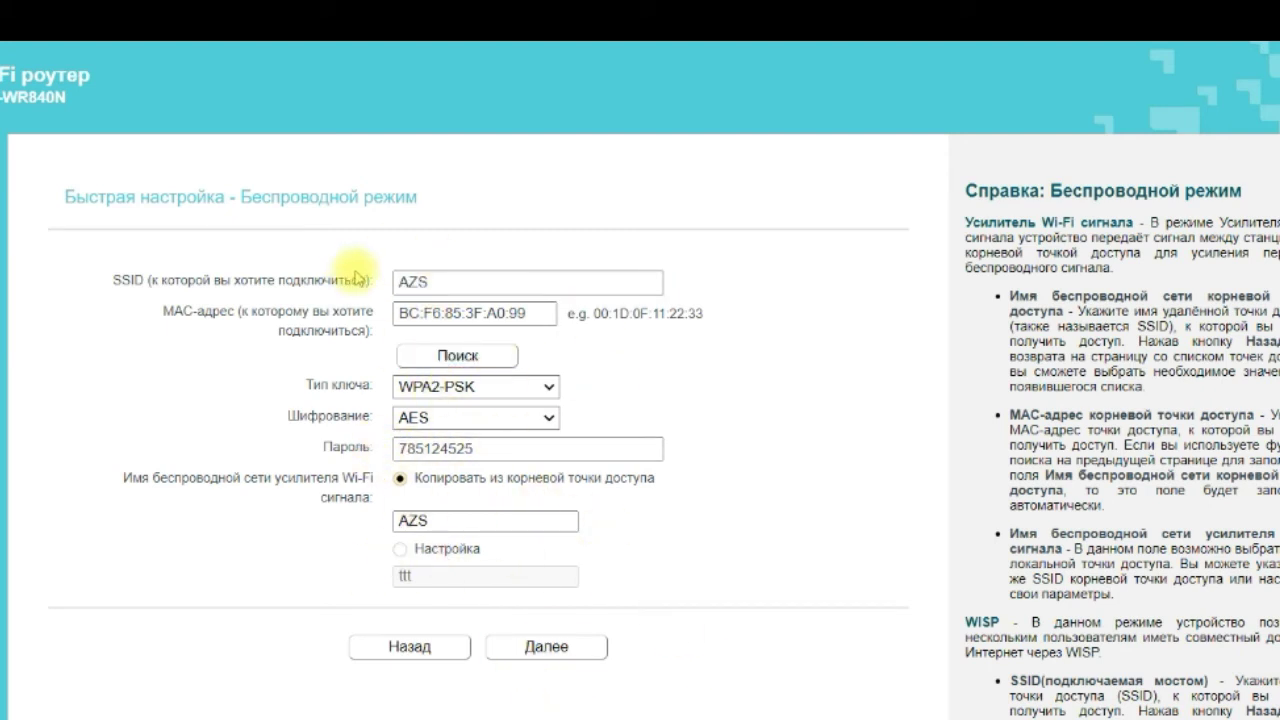
click(568, 650)
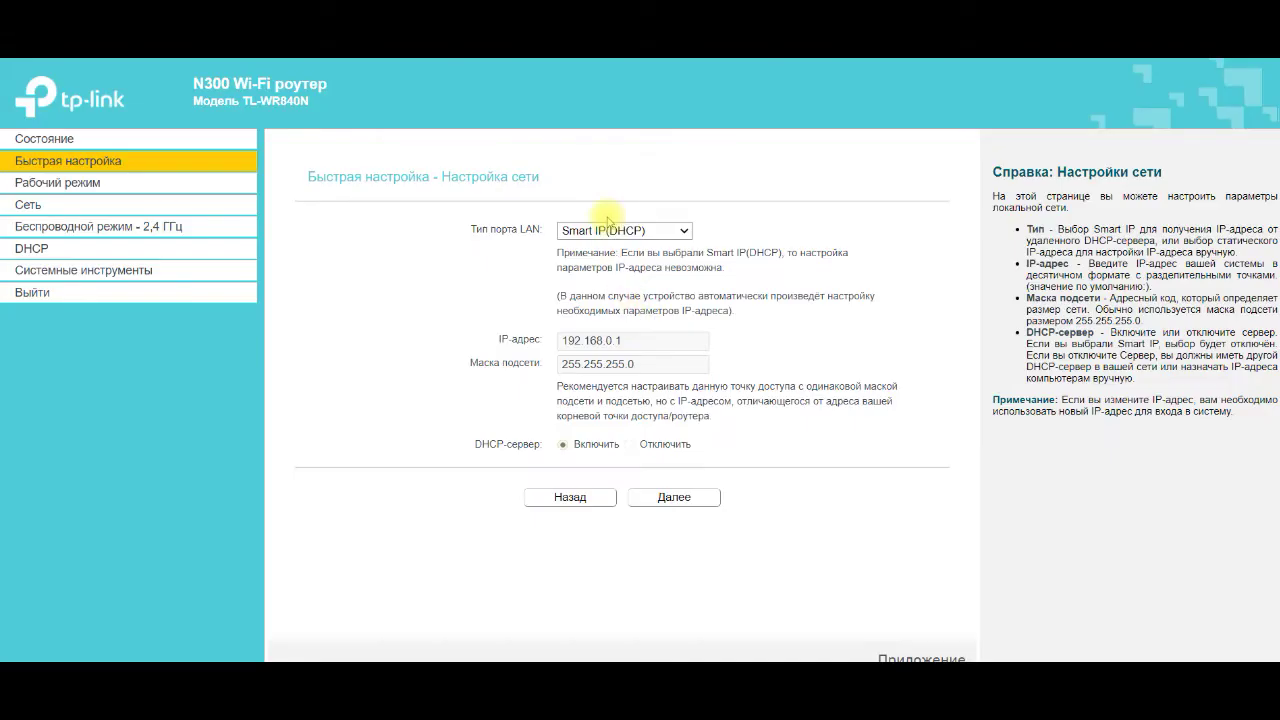
Keep the LAN type at Smart IP(DHCP), continue to the settings overview and review it
click(606, 231)
click(606, 231)
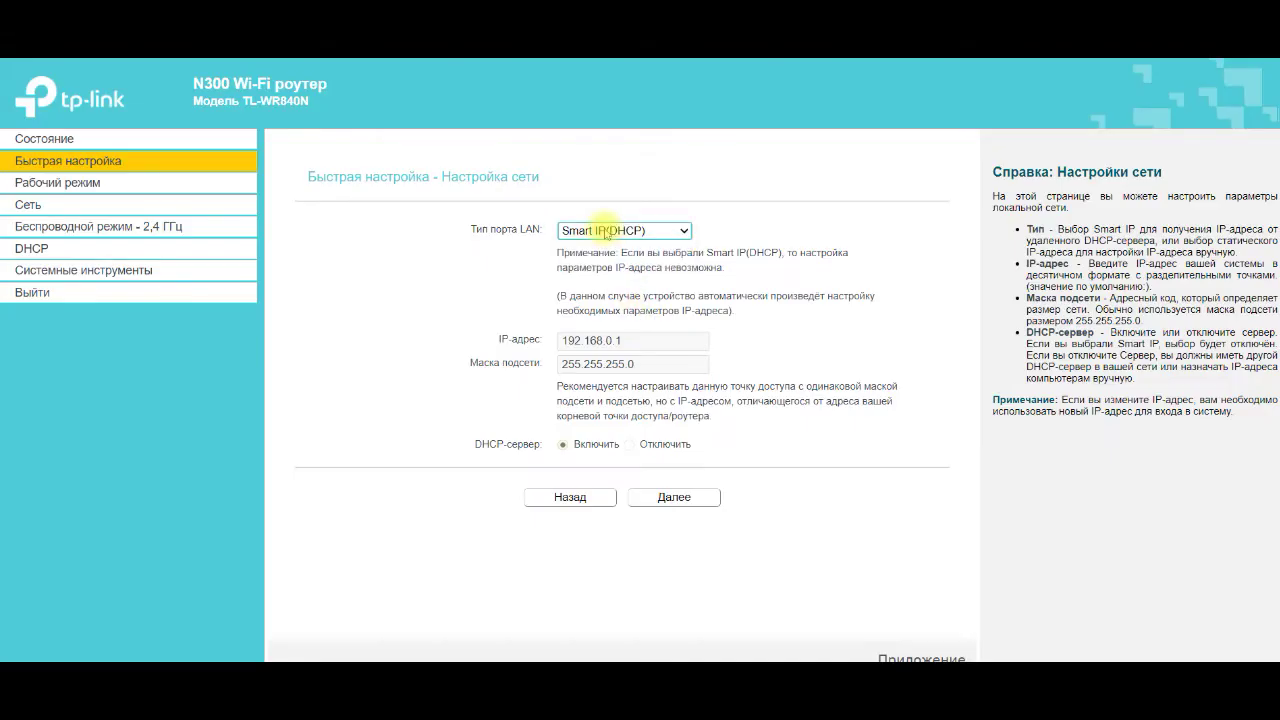
click(606, 231)
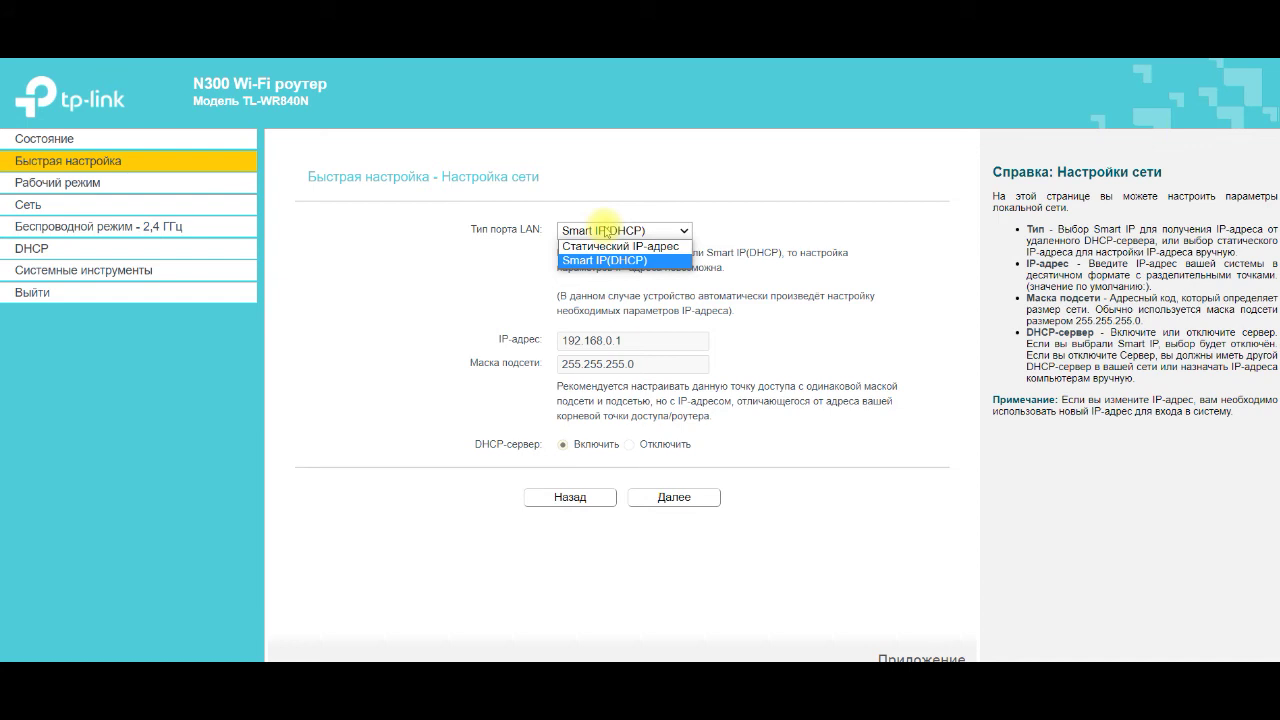
click(606, 231)
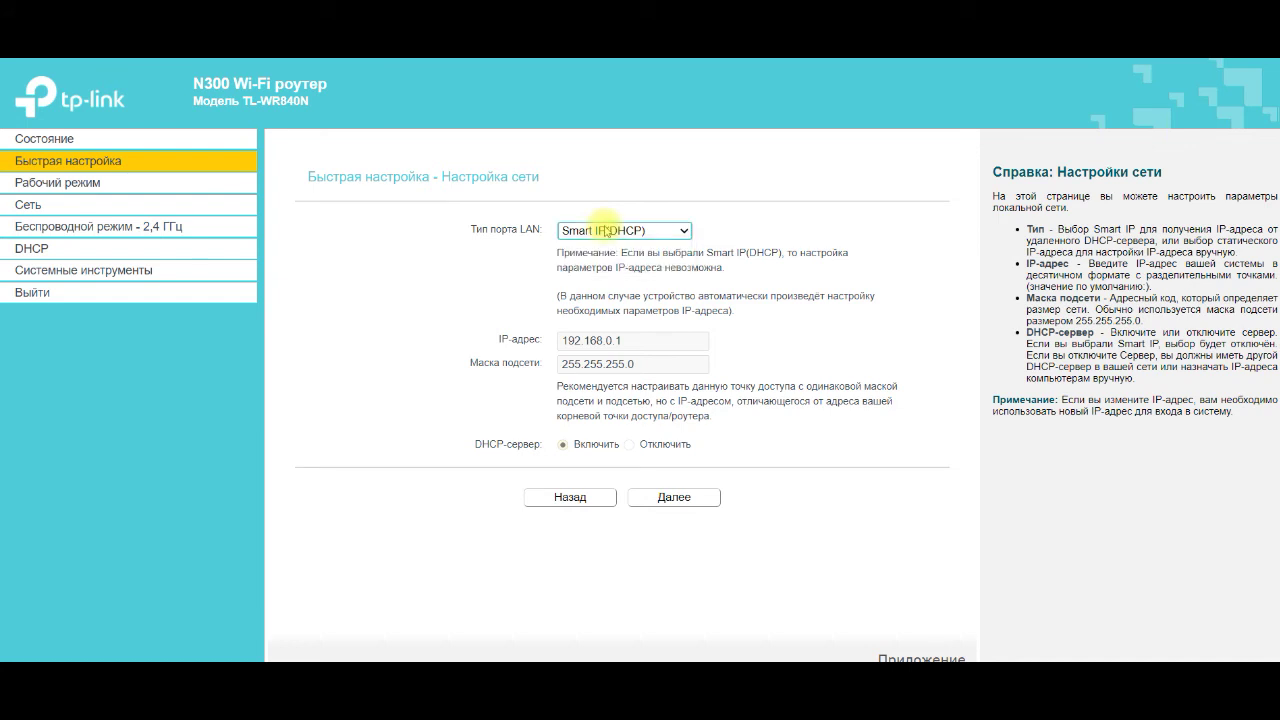
click(674, 497)
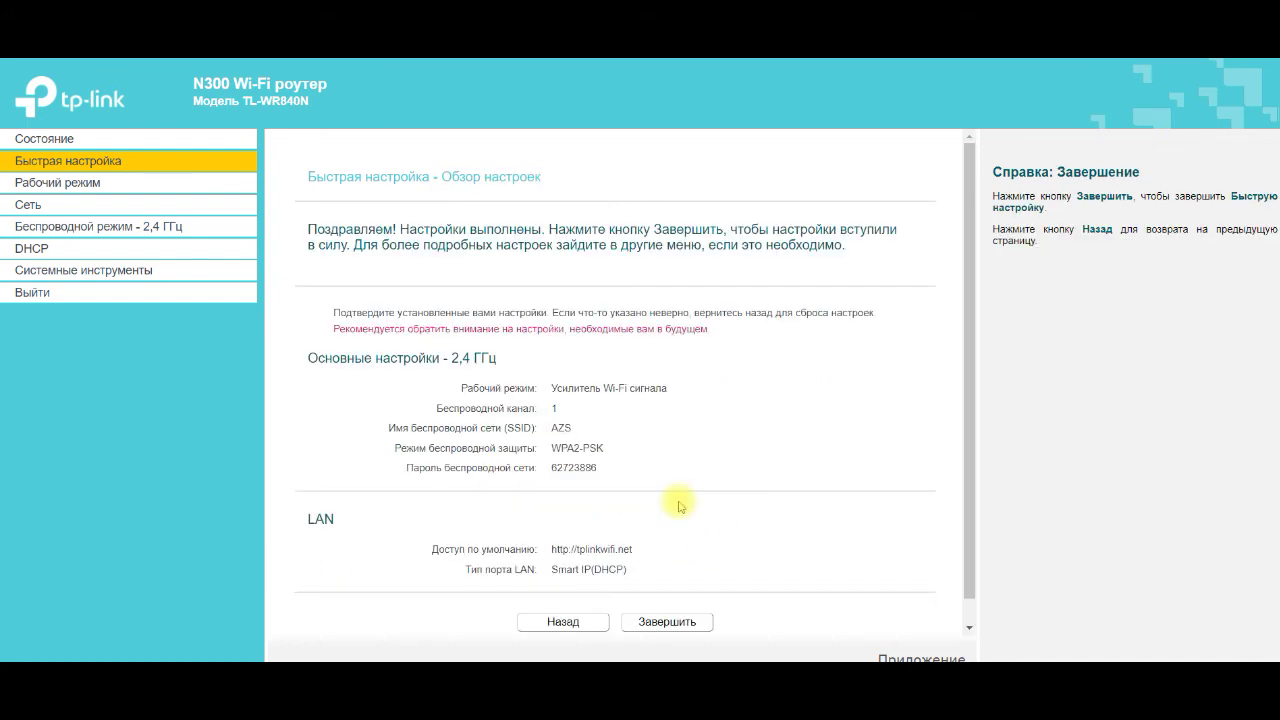
scroll(726, 396, down, 1)
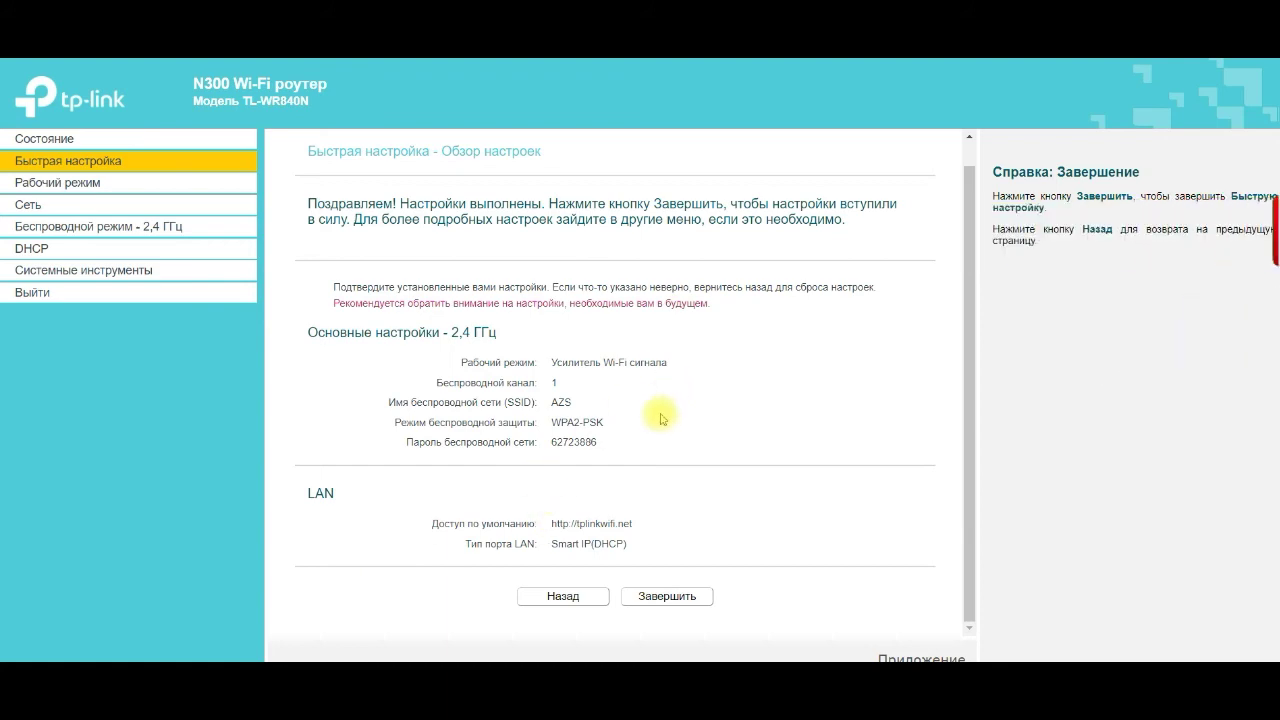
scroll(570, 463, up, 1)
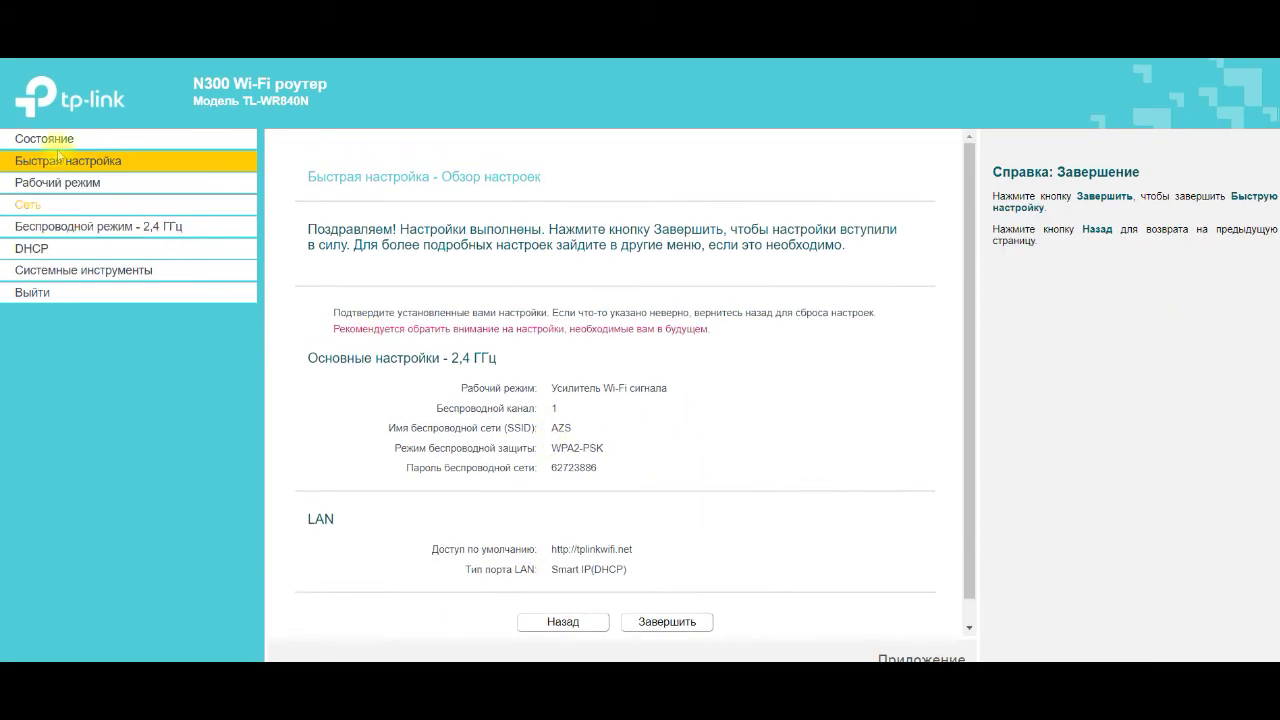
View the status page and the MAC filtering and additional settings of the 2.4 GHz wireless mode
click(58, 142)
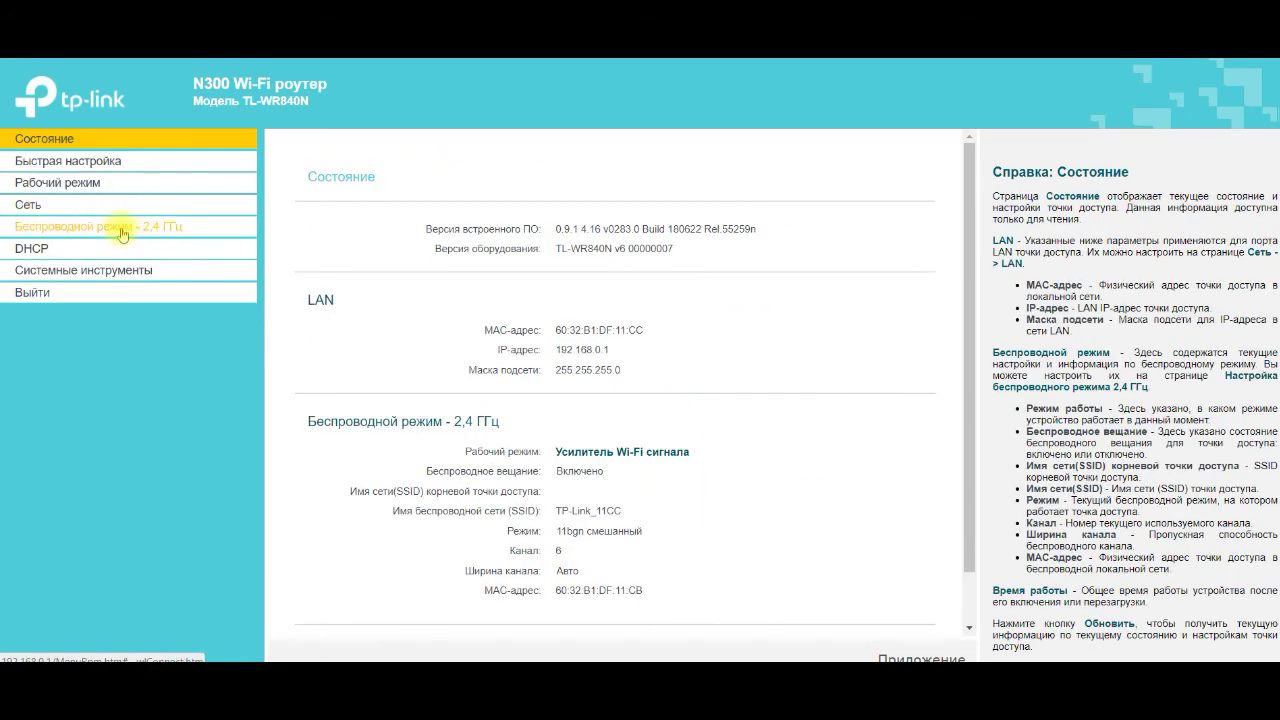
click(120, 230)
click(96, 288)
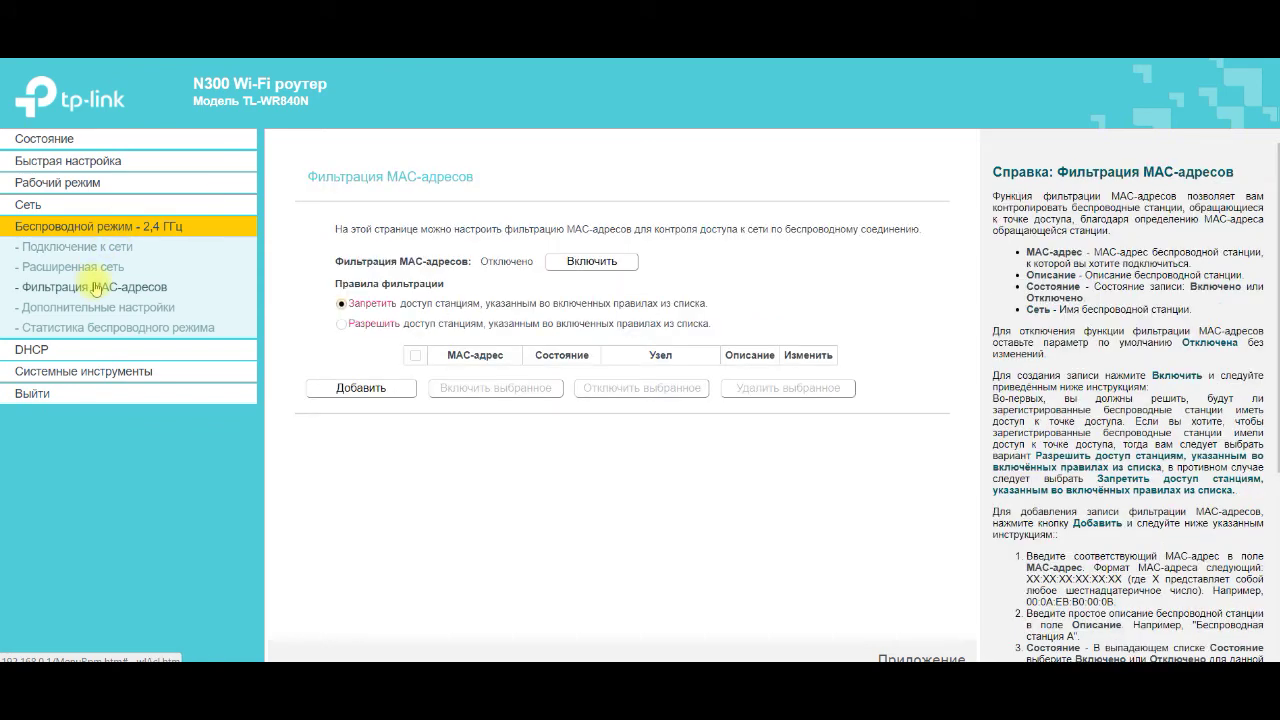
click(95, 309)
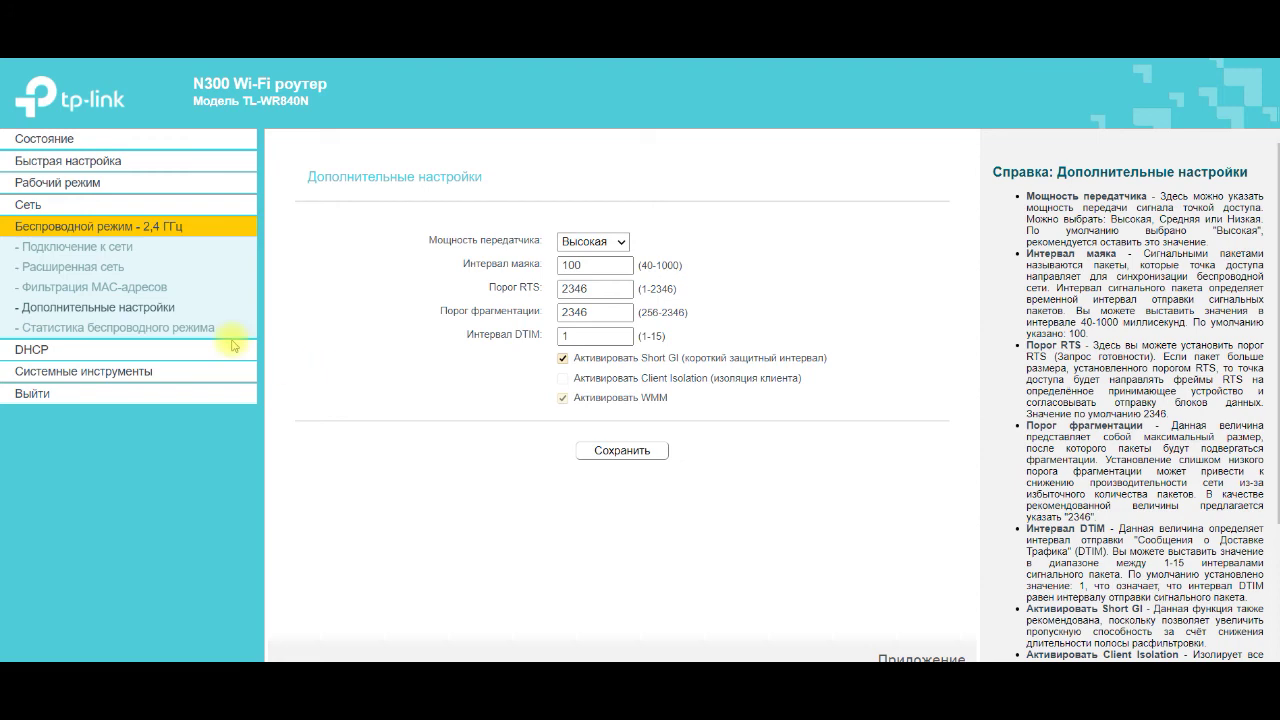
Open a new MAC filtering entry and look at its state options
click(96, 287)
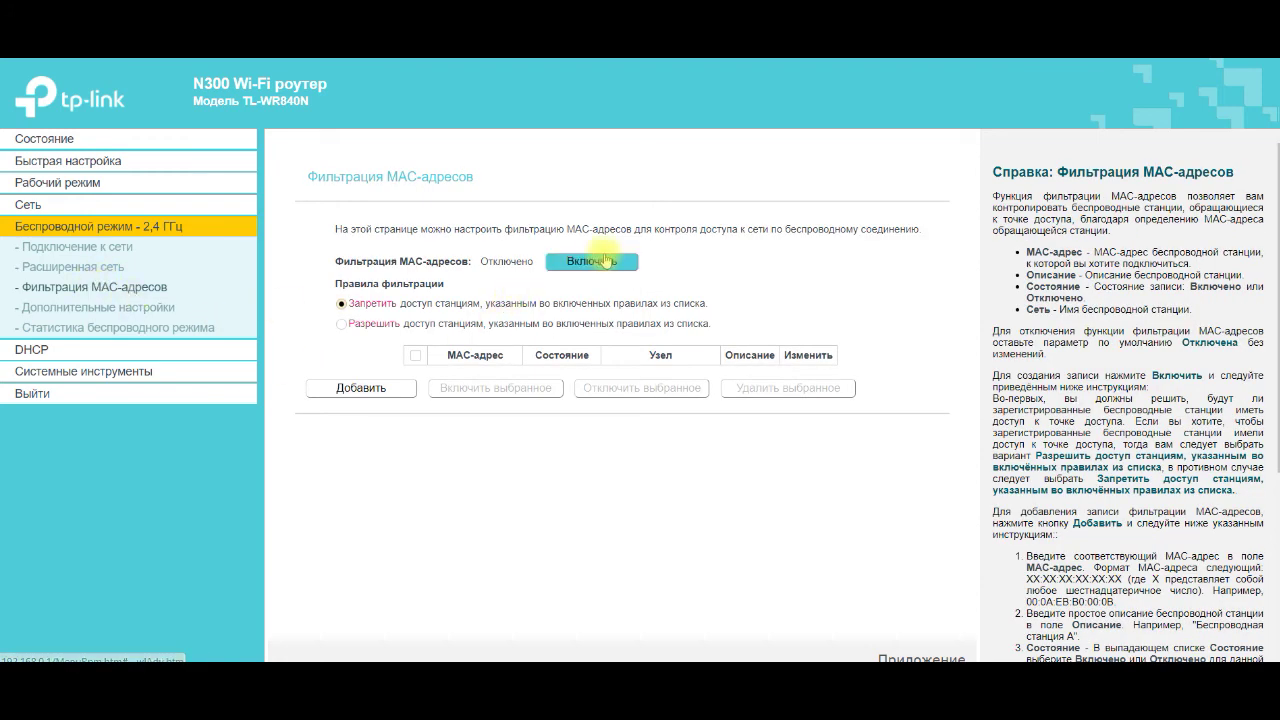
click(355, 388)
click(596, 324)
click(590, 340)
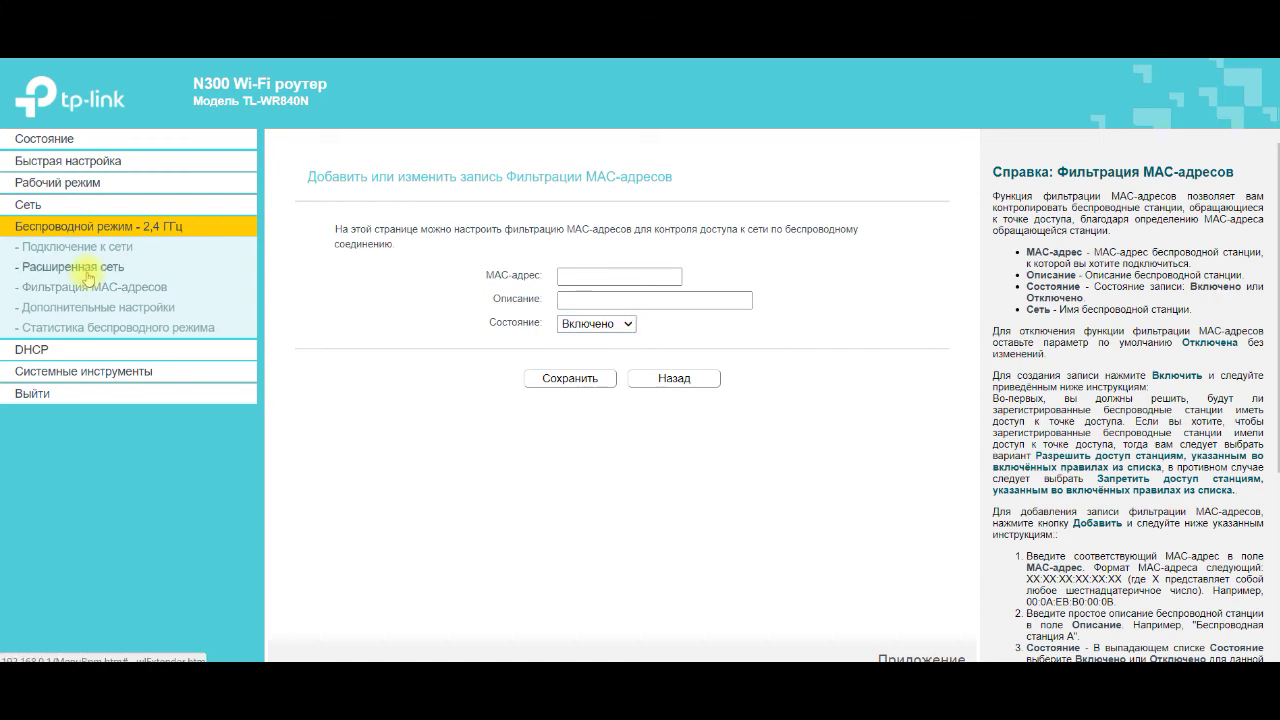
View the extended network, network connection, additional settings and wireless statistics pages of the 2.4 GHz mode
click(84, 268)
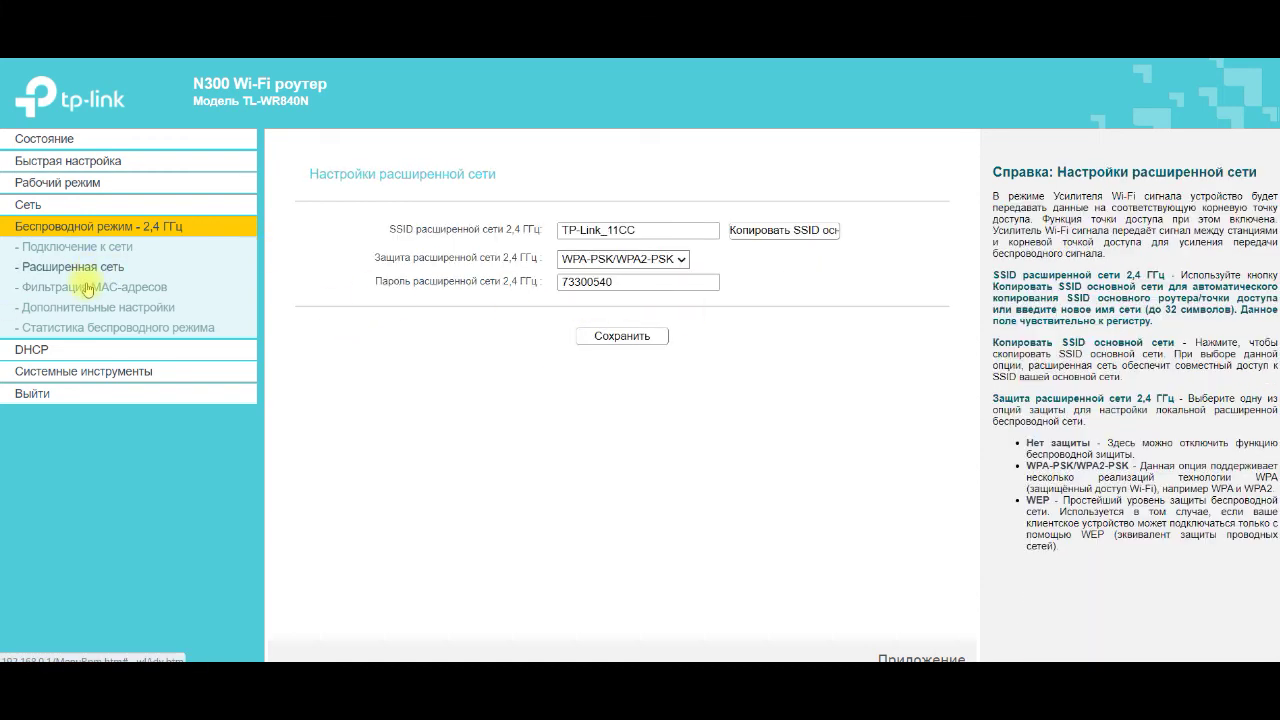
click(104, 249)
click(117, 312)
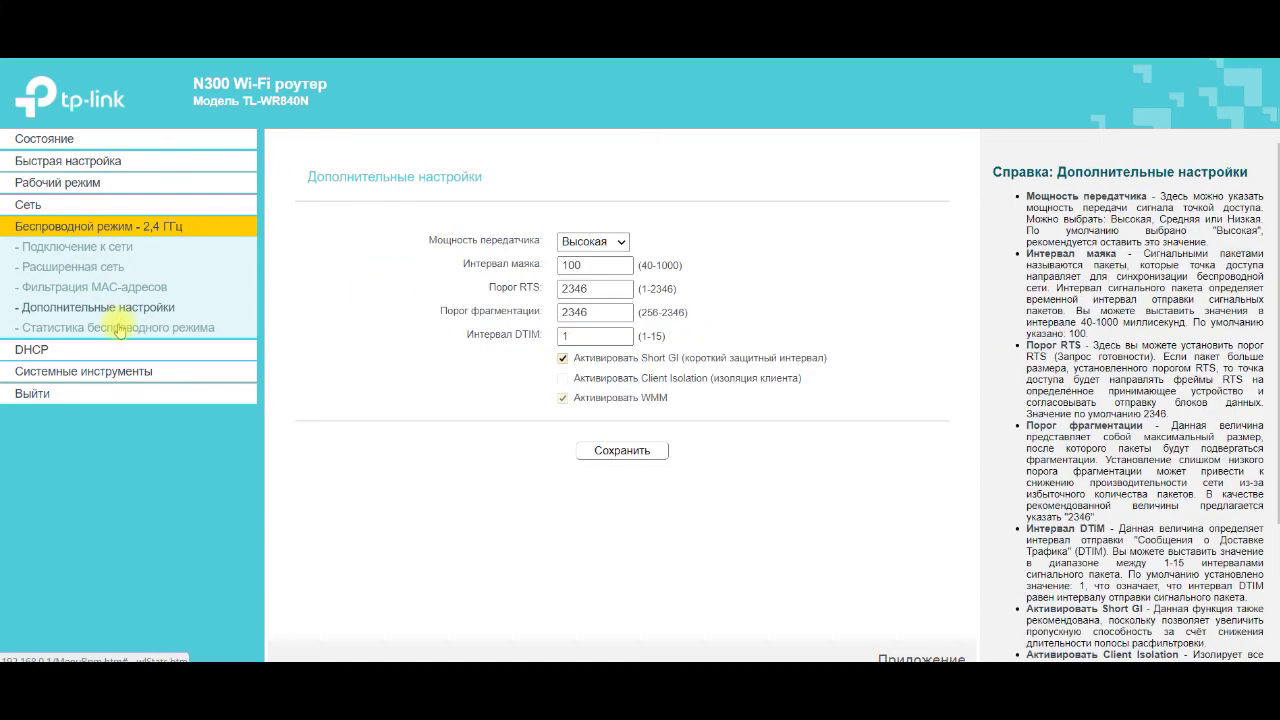
click(116, 326)
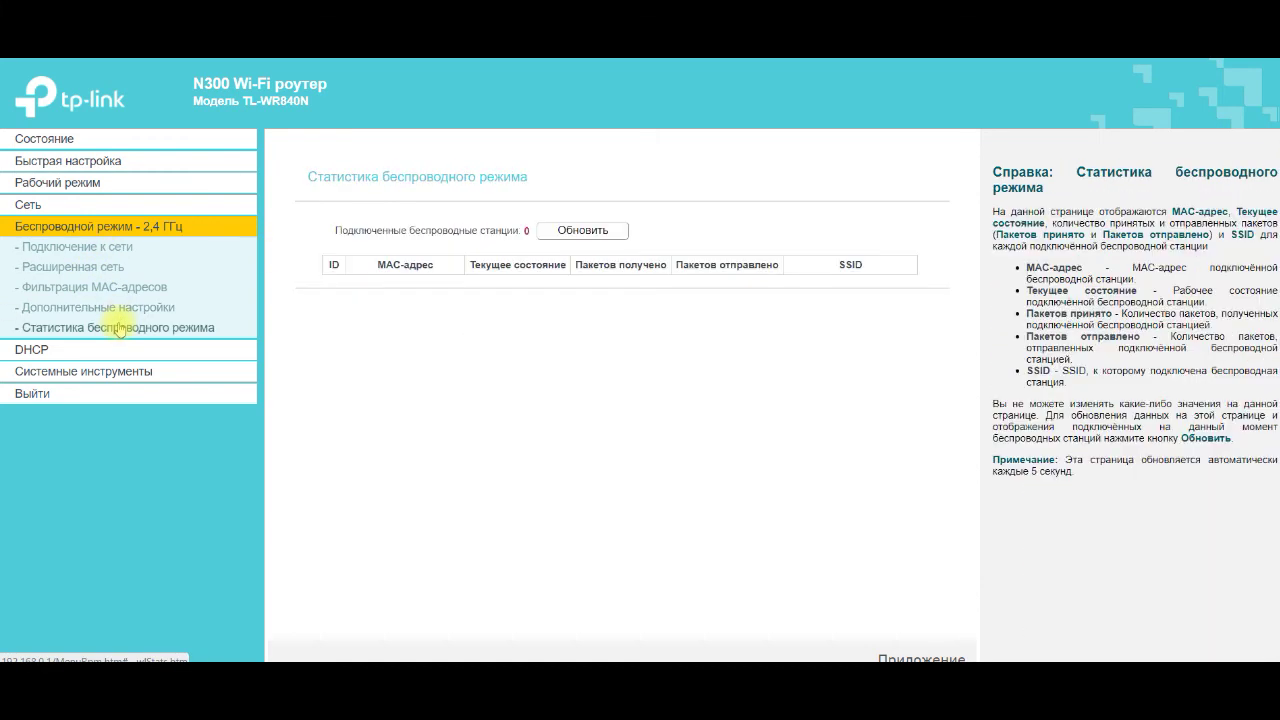
Look over the operating mode, quick setup, time settings and MAC filtering pages and return to the status page
click(68, 188)
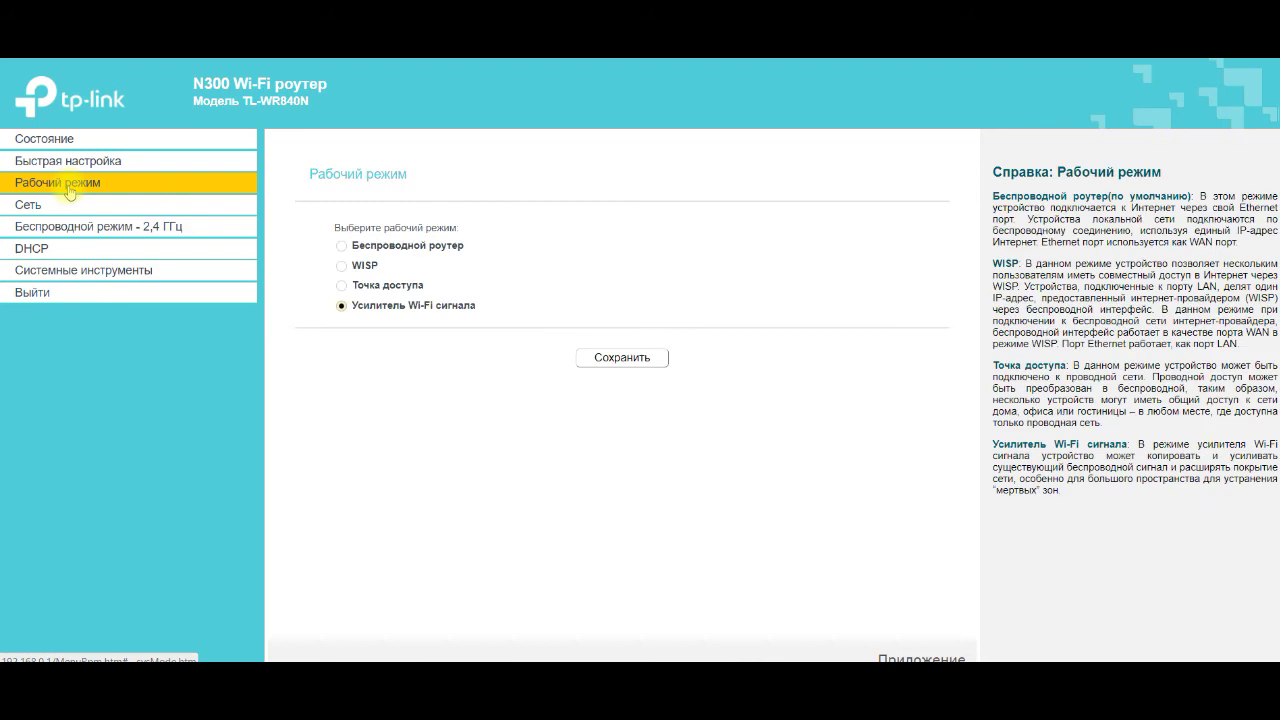
click(66, 170)
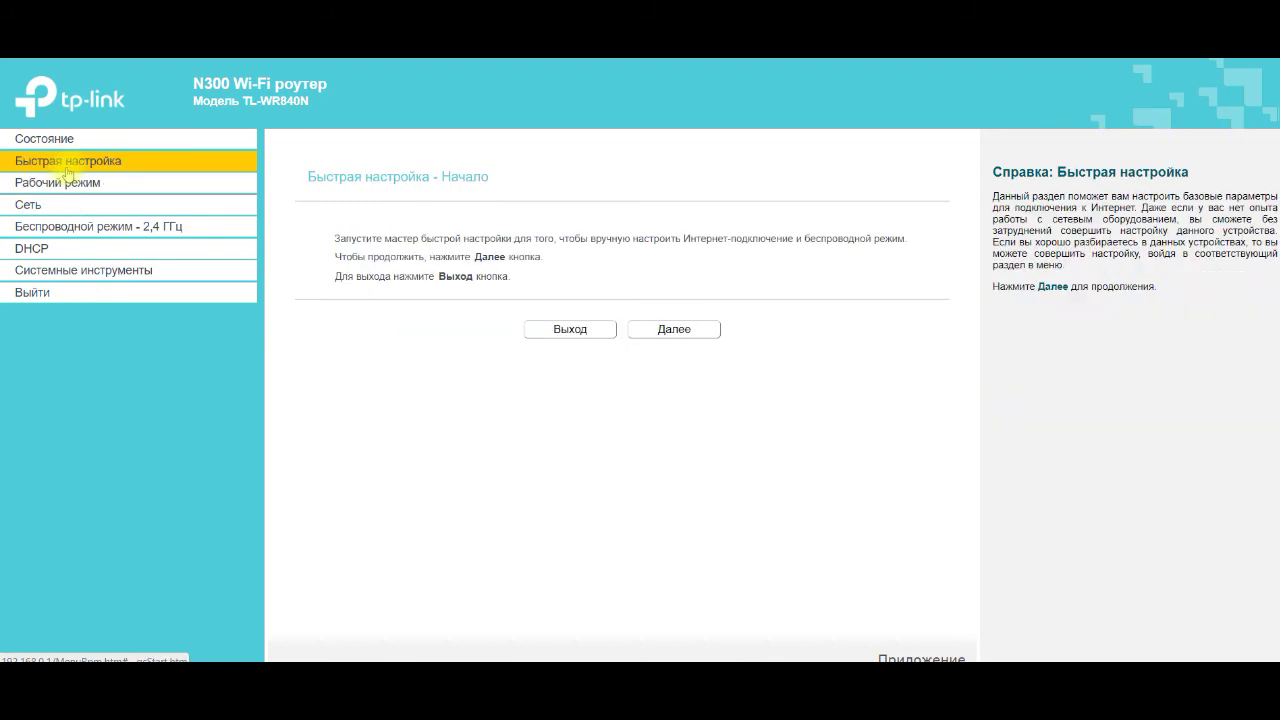
click(40, 266)
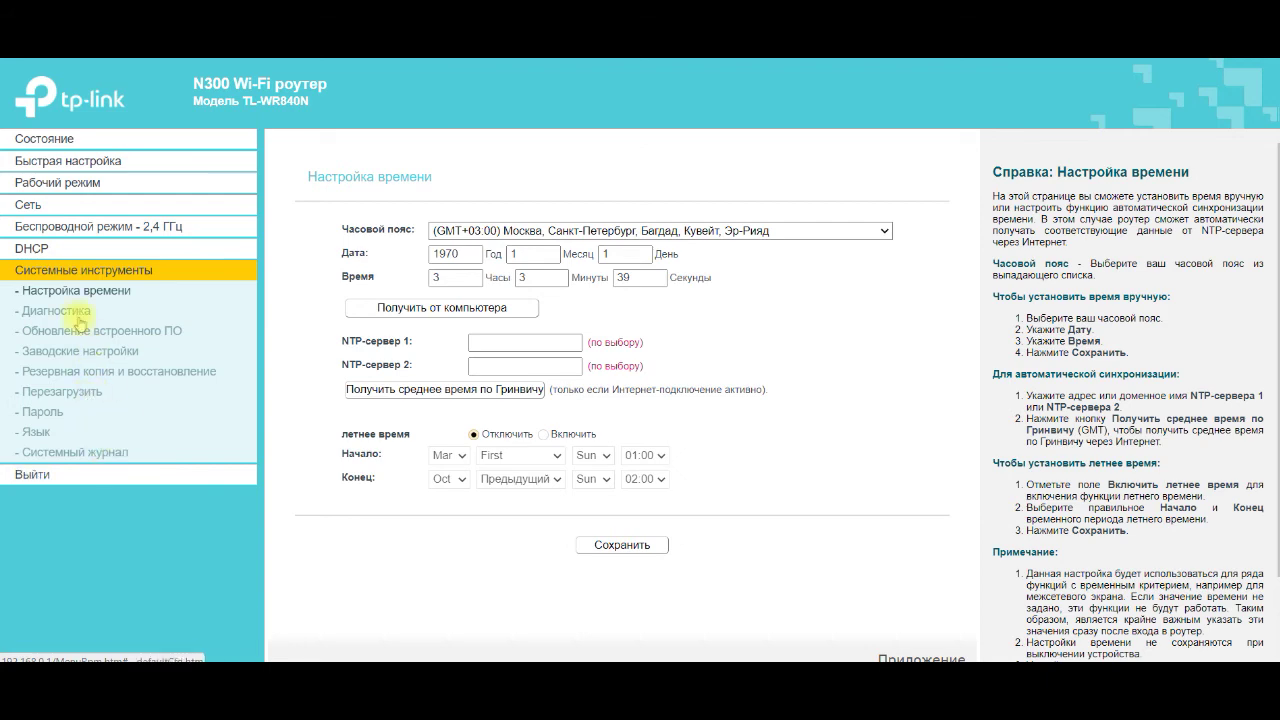
click(63, 228)
click(110, 286)
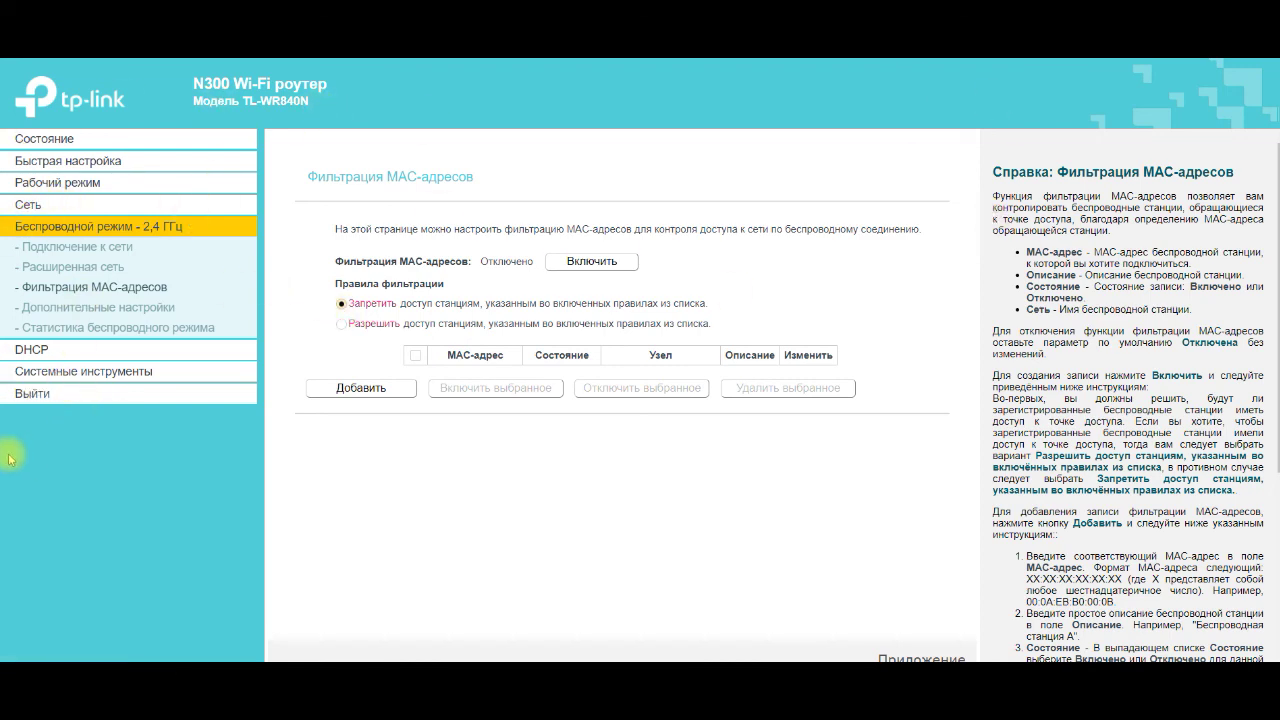
click(70, 143)
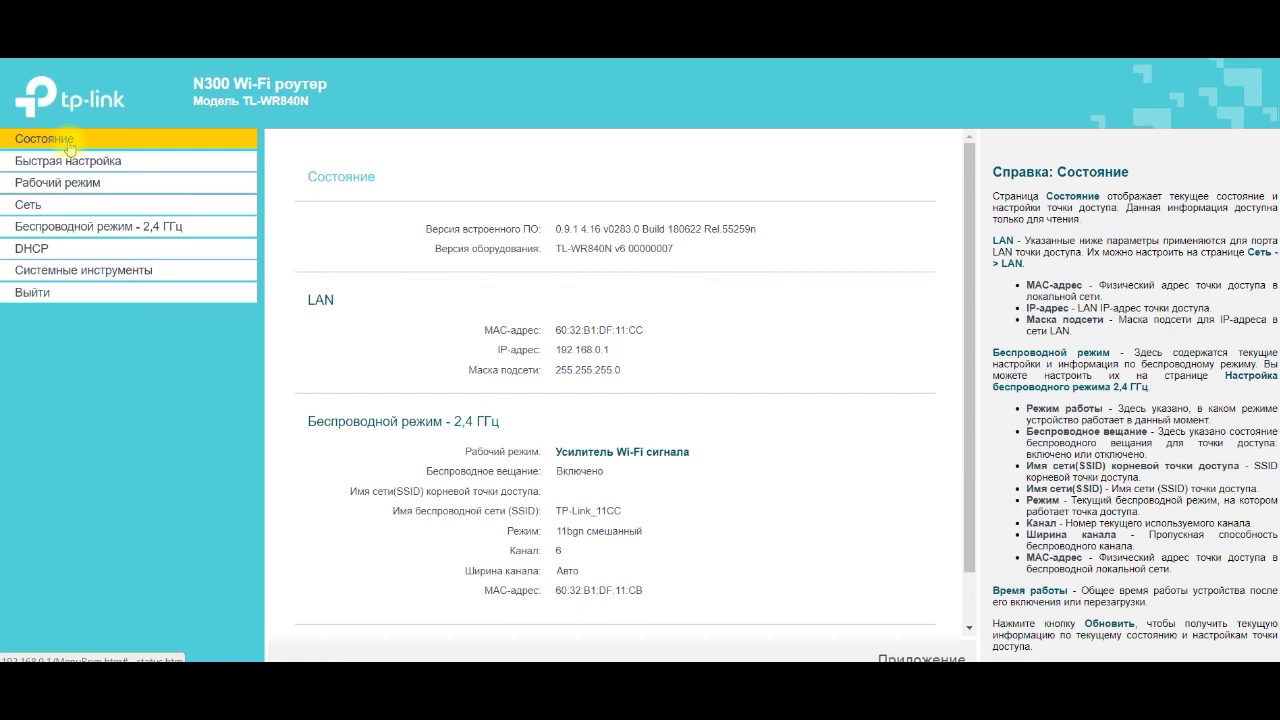